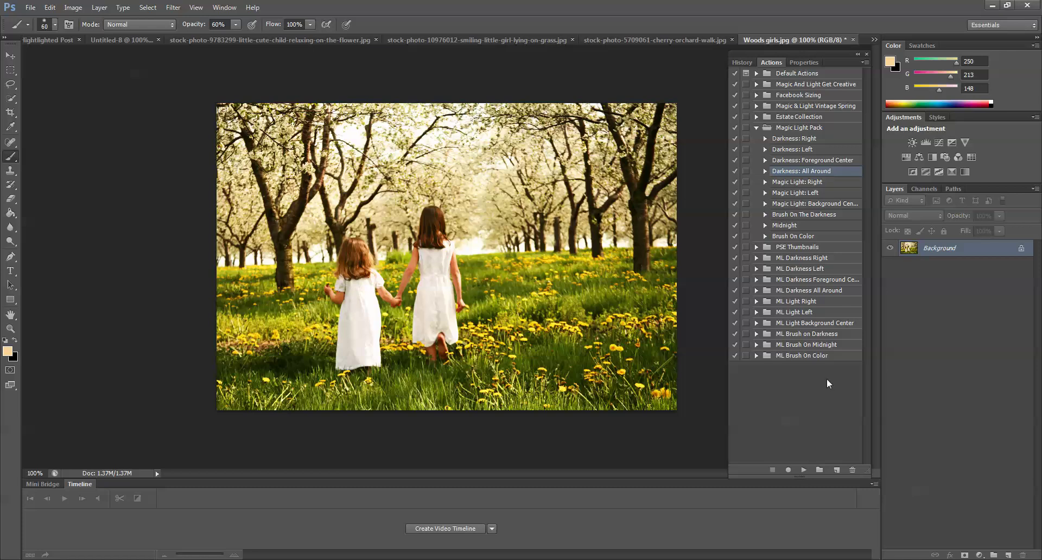
# Step: Run the Darkness: All Around action and compare the photo with and without its layer
pyautogui.click(806, 470)
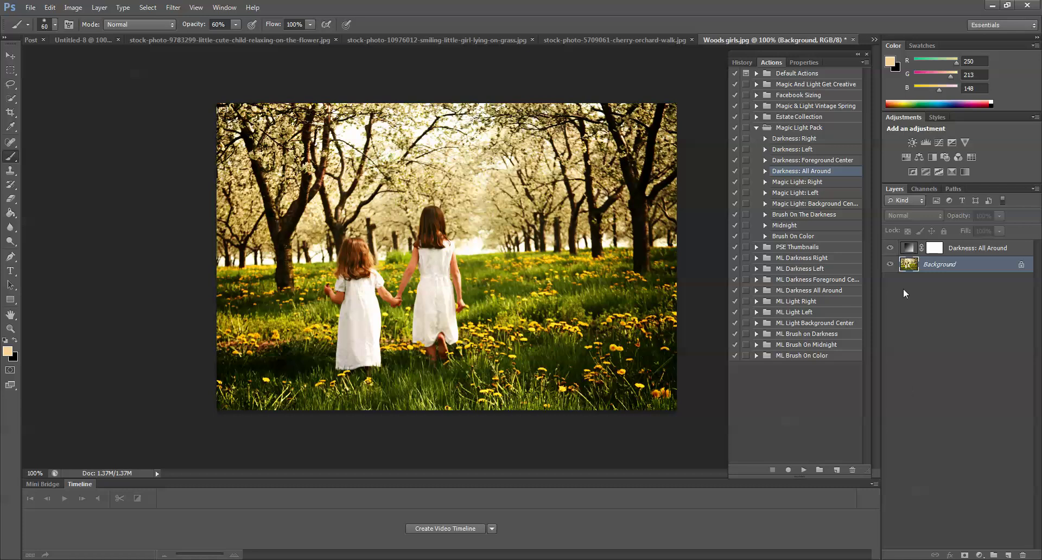
pyautogui.click(890, 249)
pyautogui.click(890, 248)
# Step: Run the Darkness: Left action and set the opacity of its layer to 25%
pyautogui.click(799, 152)
pyautogui.click(803, 470)
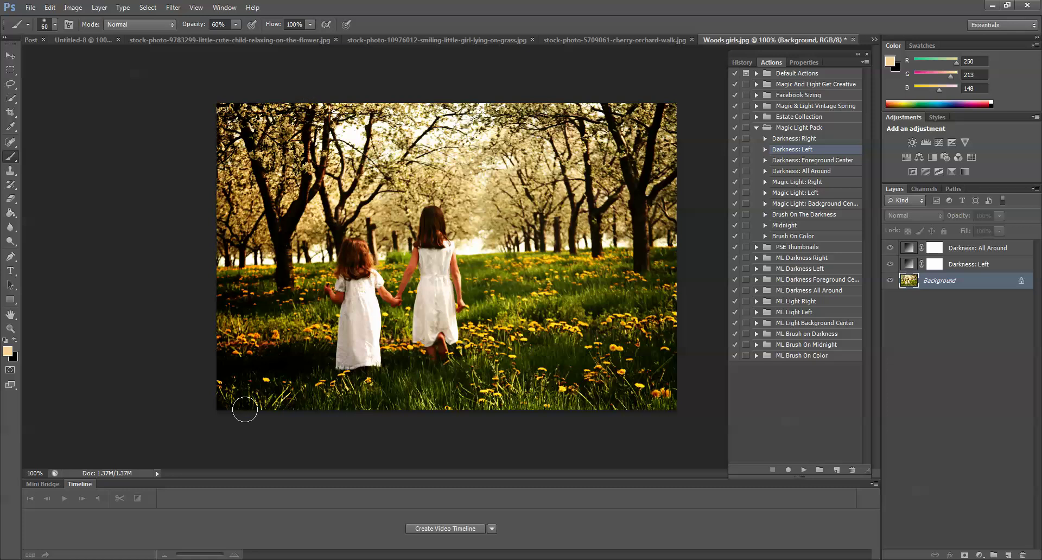
pyautogui.click(963, 267)
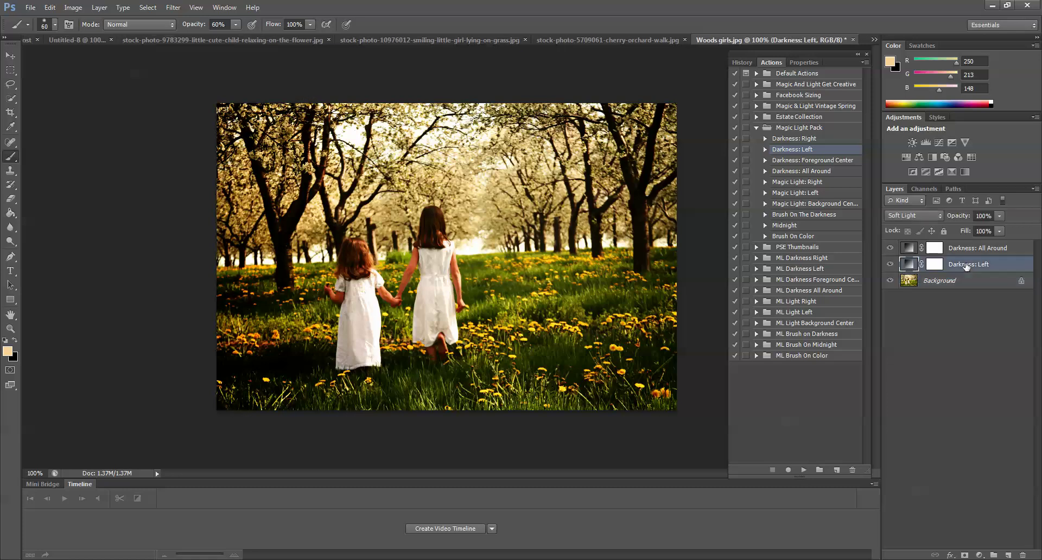
pyautogui.click(1000, 216)
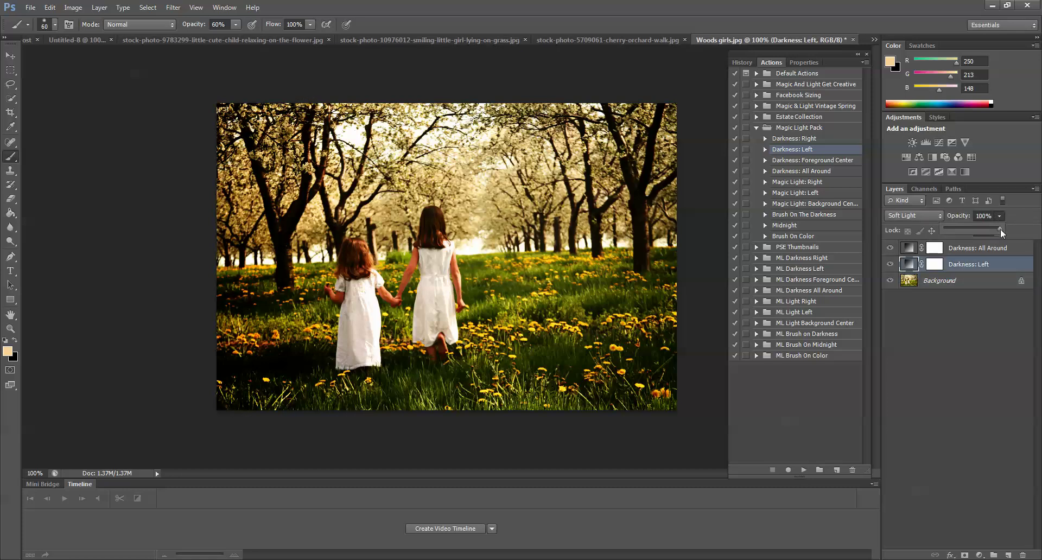
pyautogui.moveTo(983, 231); pyautogui.dragTo(962, 229)
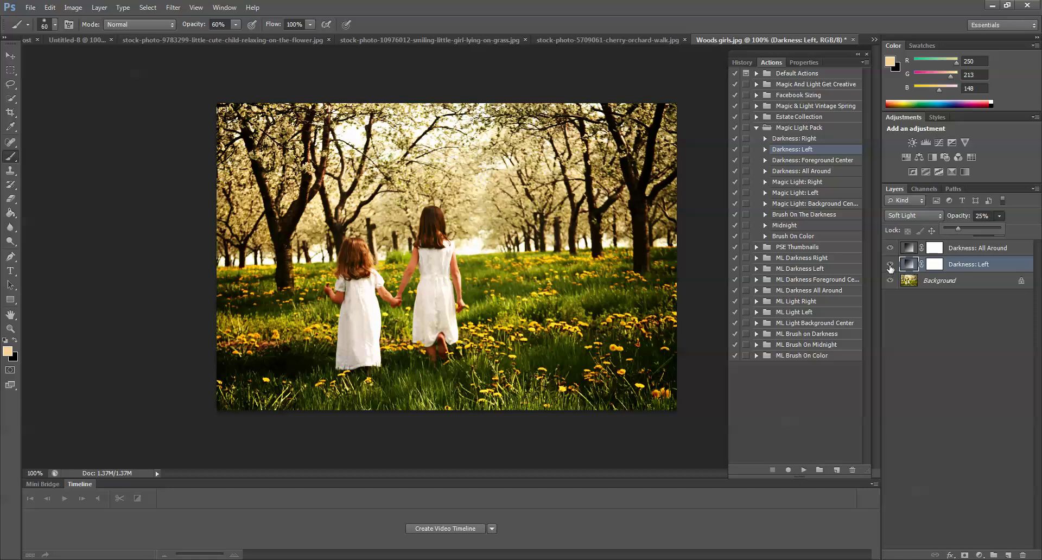
# Step: Compare the photo with and without the Darkness: Left layer, leaving the layer shown
pyautogui.click(891, 265)
pyautogui.click(891, 265)
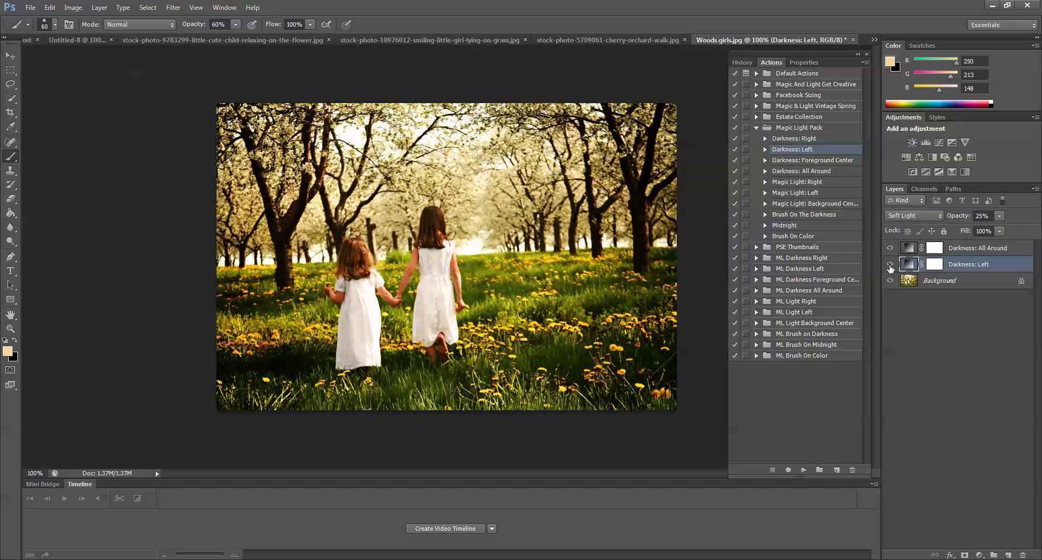
pyautogui.click(891, 265)
pyautogui.click(890, 265)
pyautogui.click(891, 265)
pyautogui.click(891, 265)
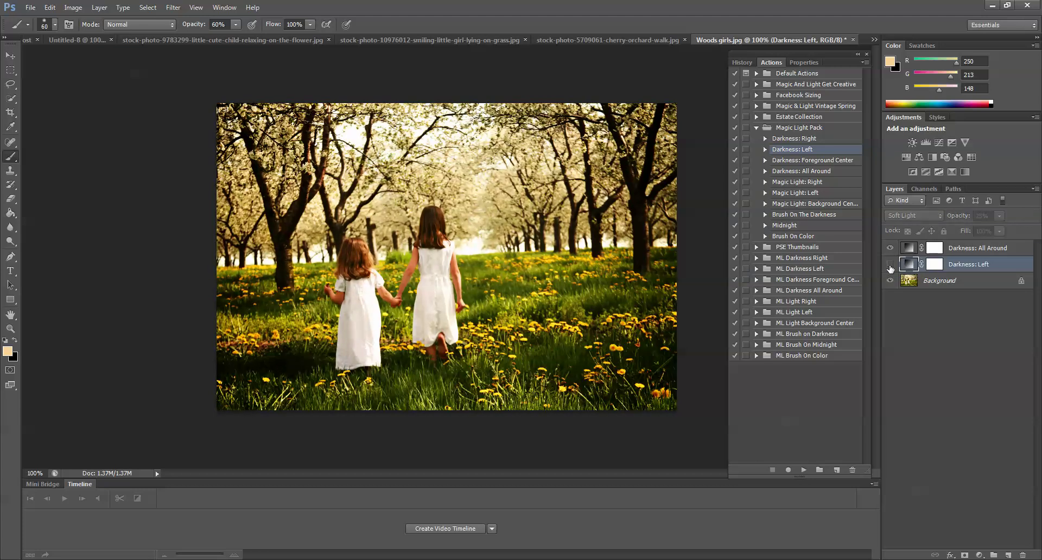
pyautogui.click(891, 265)
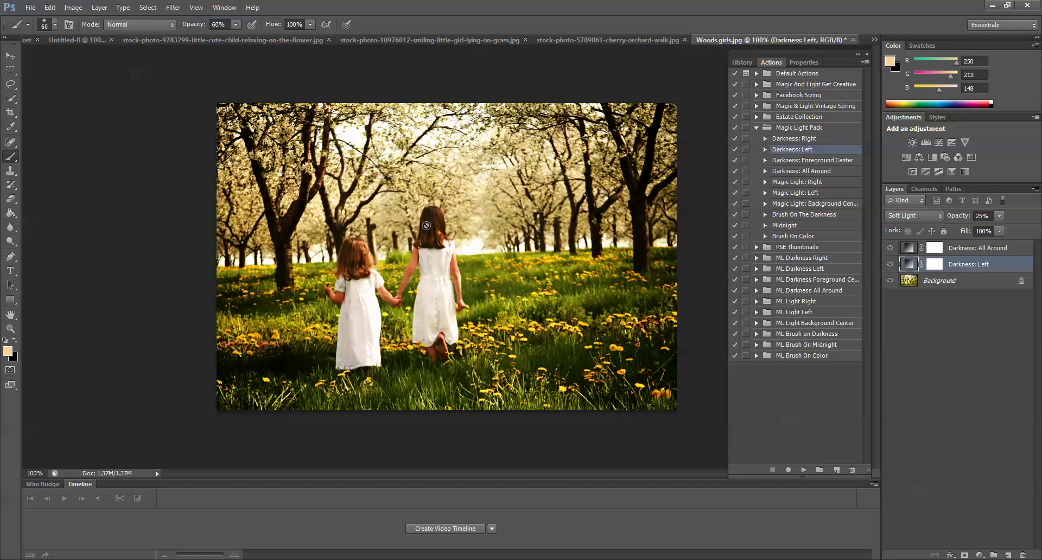
# Step: Paint black over both girls on the Darkness: Left layer mask and check the layer's effect
pyautogui.click(937, 266)
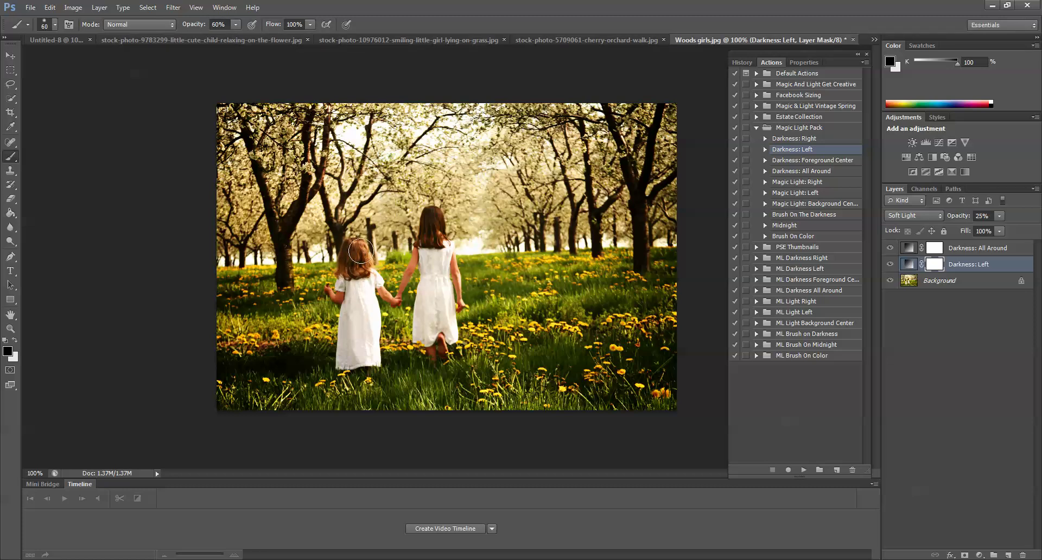
pyautogui.moveTo(356, 289); pyautogui.dragTo(352, 352)
pyautogui.moveTo(434, 288); pyautogui.dragTo(433, 228)
pyautogui.click(15, 340)
pyautogui.click(14, 340)
pyautogui.click(891, 264)
pyautogui.click(891, 264)
pyautogui.click(891, 265)
# Step: Reduce the brush size to 15 and mask the darkness off the smaller girl's outer arm
pyautogui.press('[')
pyautogui.press('[')
pyautogui.press('[')
pyautogui.press('[')
pyautogui.press('[')
pyautogui.press('[')
pyautogui.press('[')
pyautogui.click(327, 293)
# Step: Compare the photo with and without the Darkness: All Around layer, selecting its layer mask
pyautogui.click(891, 248)
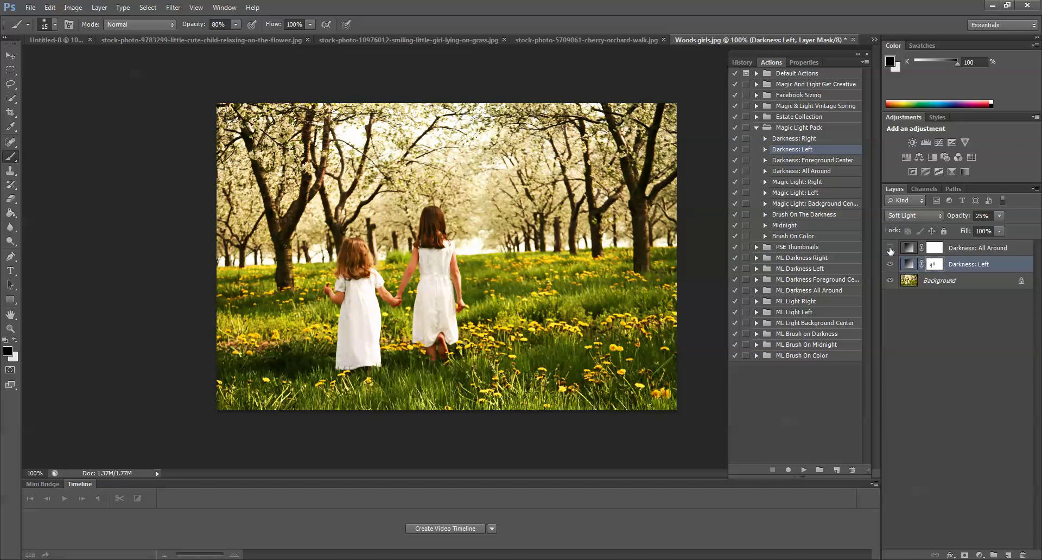
pyautogui.click(890, 249)
pyautogui.click(891, 249)
pyautogui.click(891, 248)
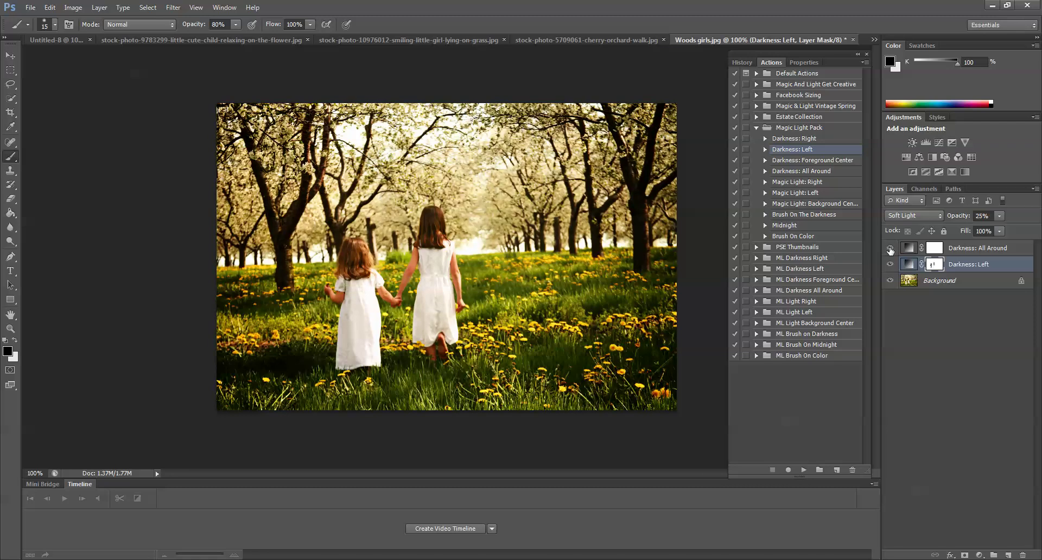
pyautogui.click(890, 248)
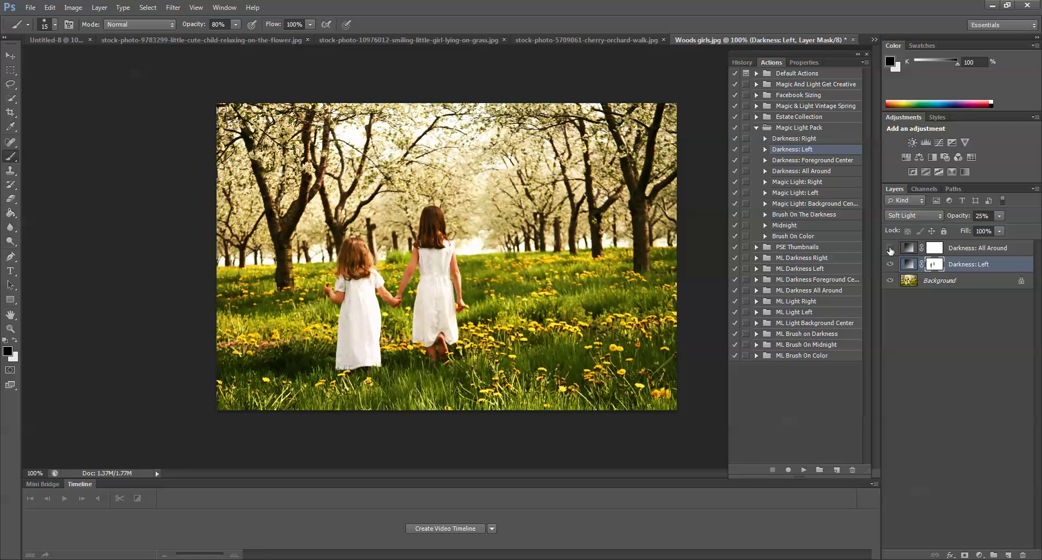
pyautogui.click(891, 249)
pyautogui.click(890, 248)
pyautogui.click(891, 249)
pyautogui.click(943, 251)
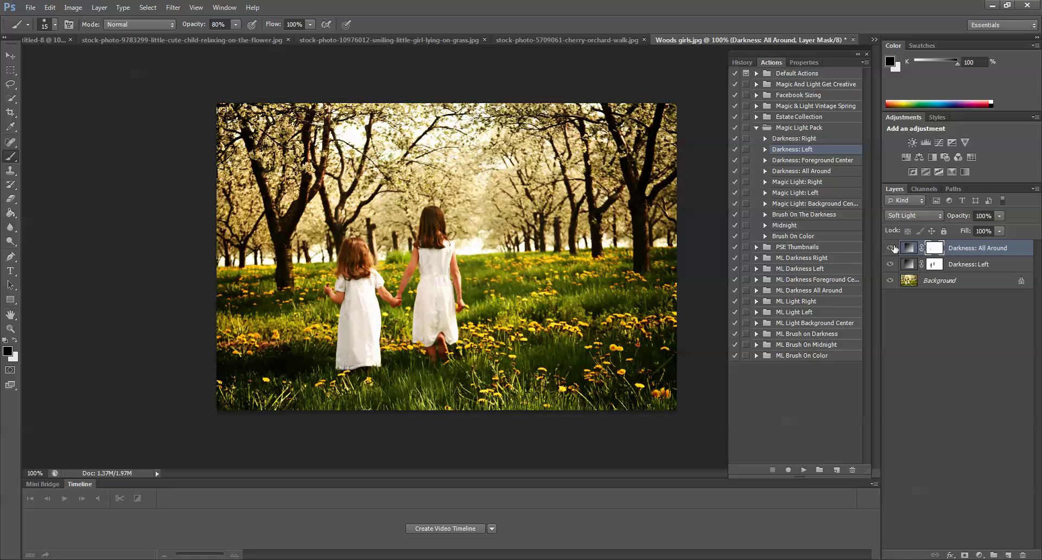
pyautogui.click(891, 249)
pyautogui.click(892, 250)
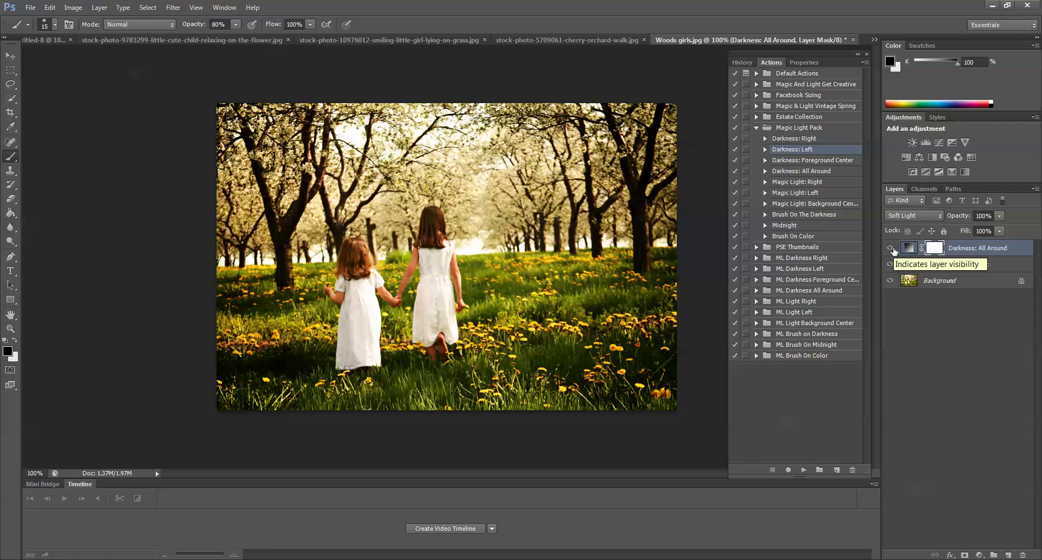
pyautogui.click(892, 249)
pyautogui.click(890, 248)
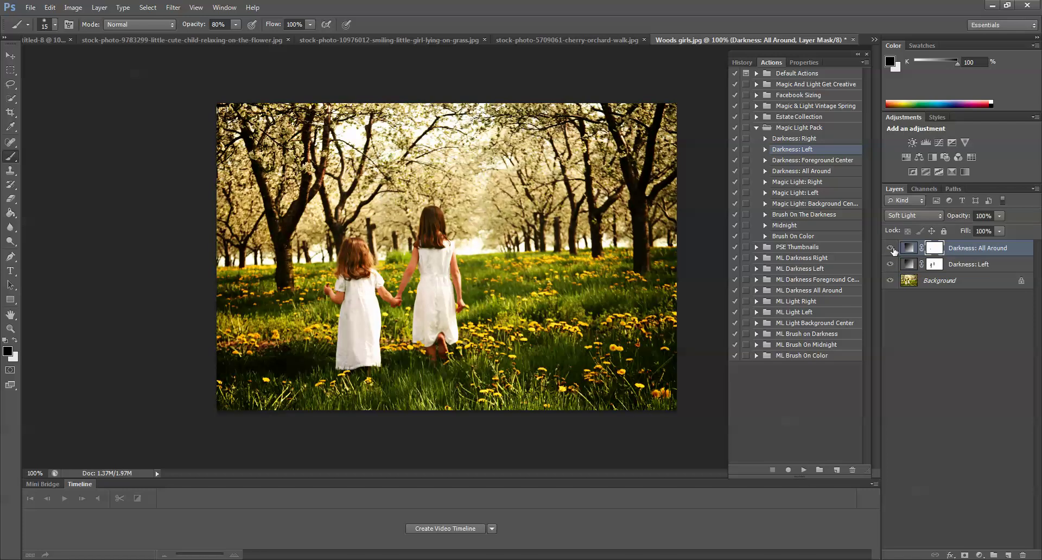
# Step: Compare the original photo with the full edit by isolating the Background layer and restoring the other layers
pyautogui.keyDown('alt'); pyautogui.click(890, 282); pyautogui.keyUp('alt')
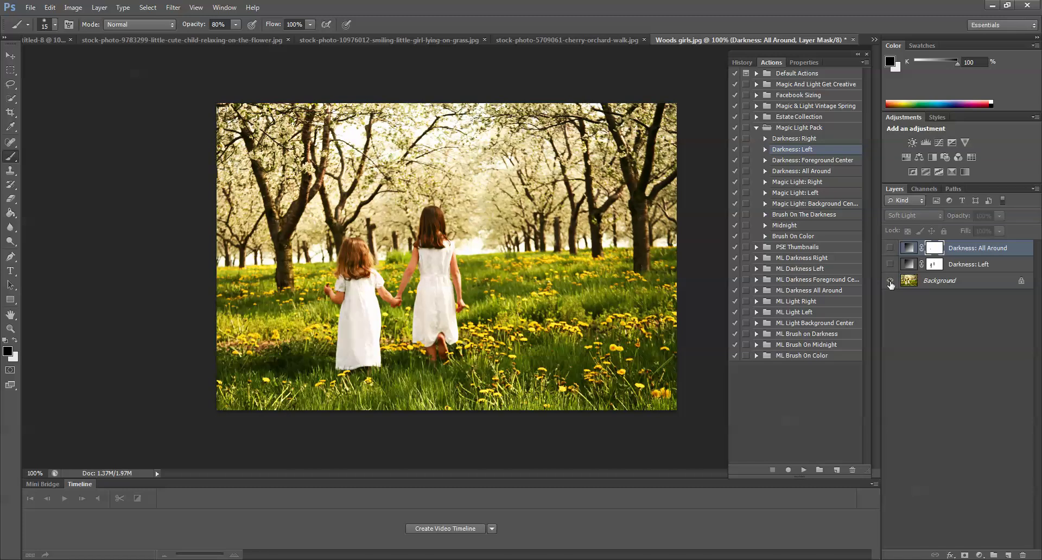
pyautogui.keyDown('alt'); pyautogui.click(891, 281); pyautogui.keyUp('alt')
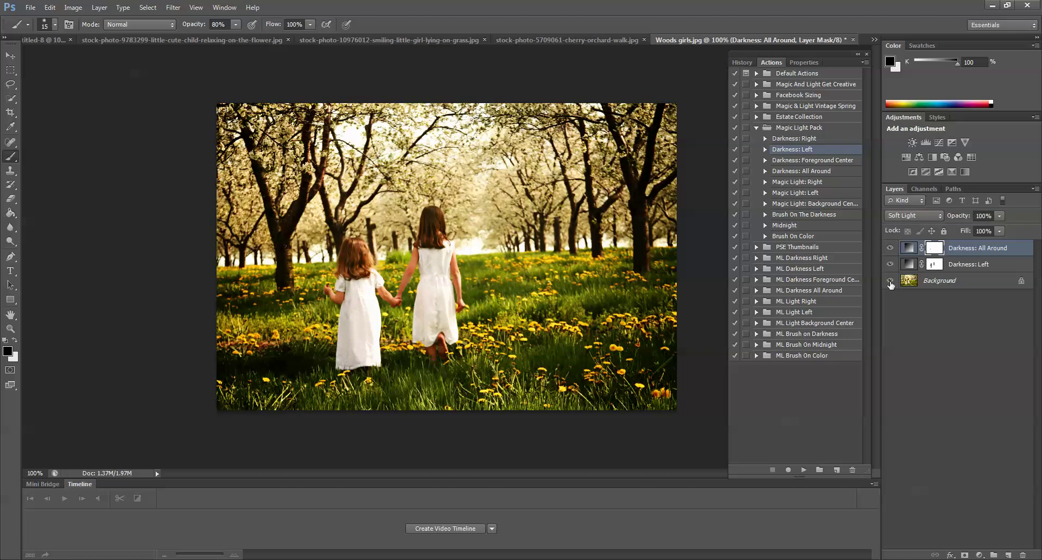
pyautogui.keyDown('alt'); pyautogui.click(891, 282); pyautogui.keyUp('alt')
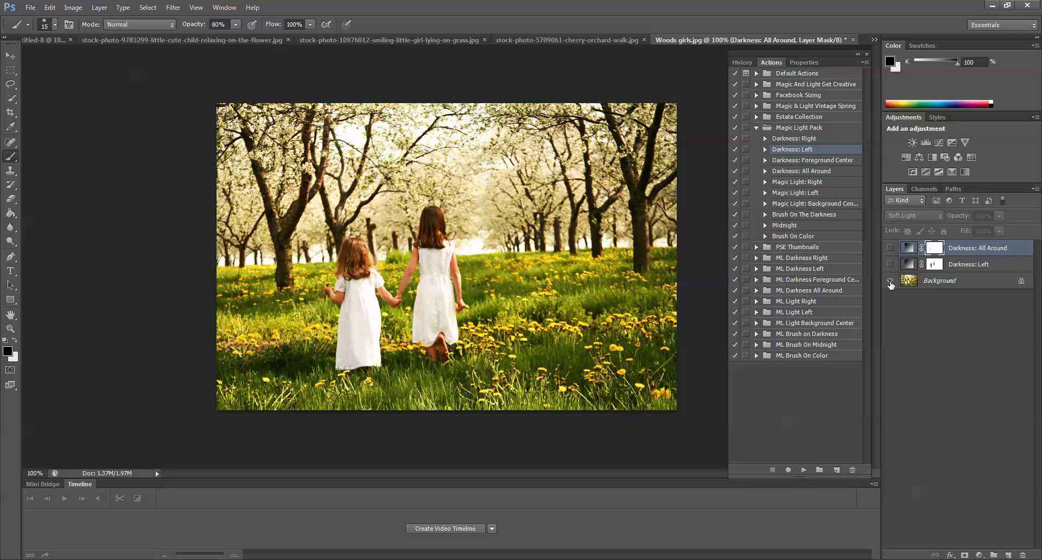
pyautogui.keyDown('alt'); pyautogui.click(890, 282); pyautogui.keyUp('alt')
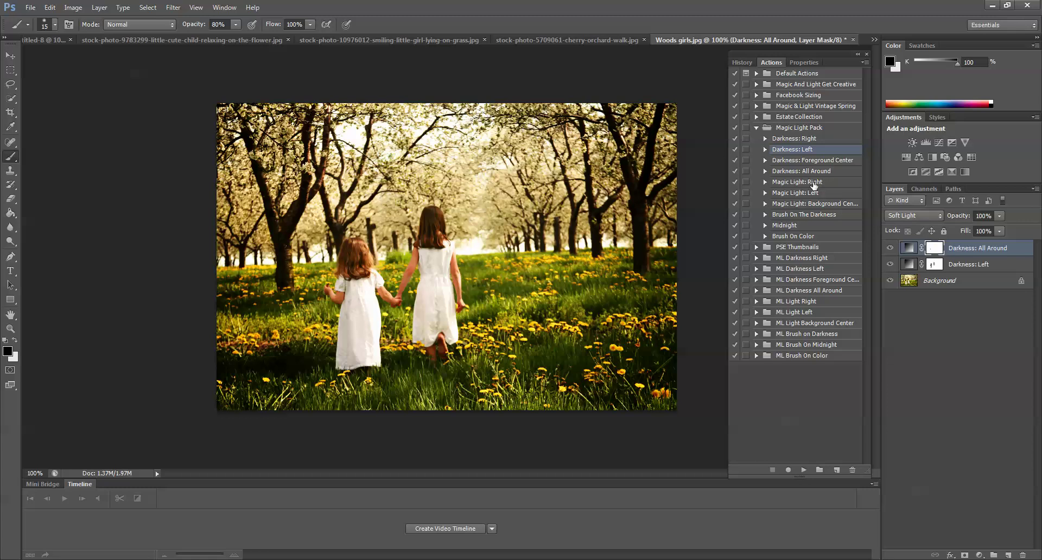
# Step: Try the Magic Light: Right action with its layer at 75% opacity, and delete that layer
pyautogui.click(787, 184)
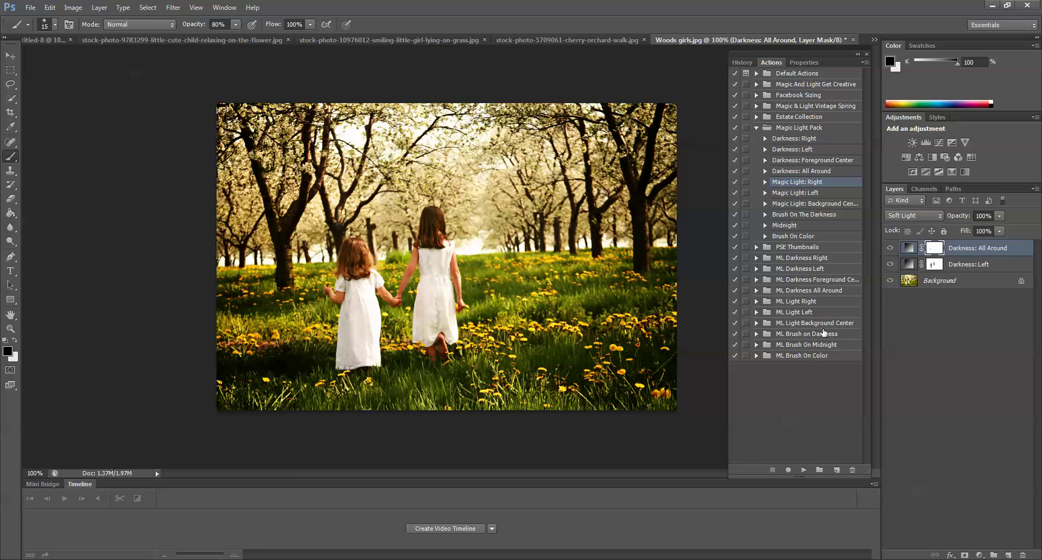
pyautogui.click(804, 471)
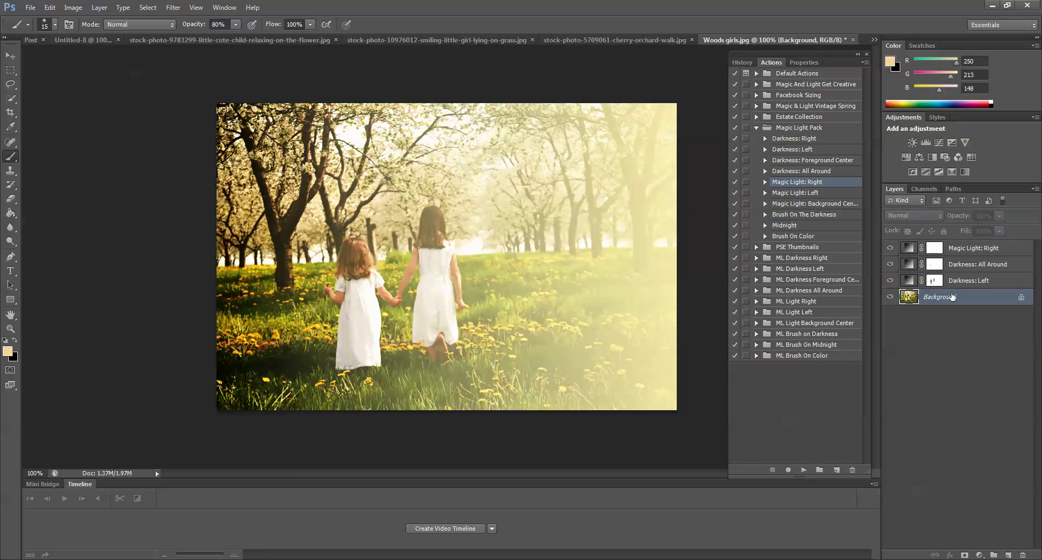
pyautogui.click(968, 251)
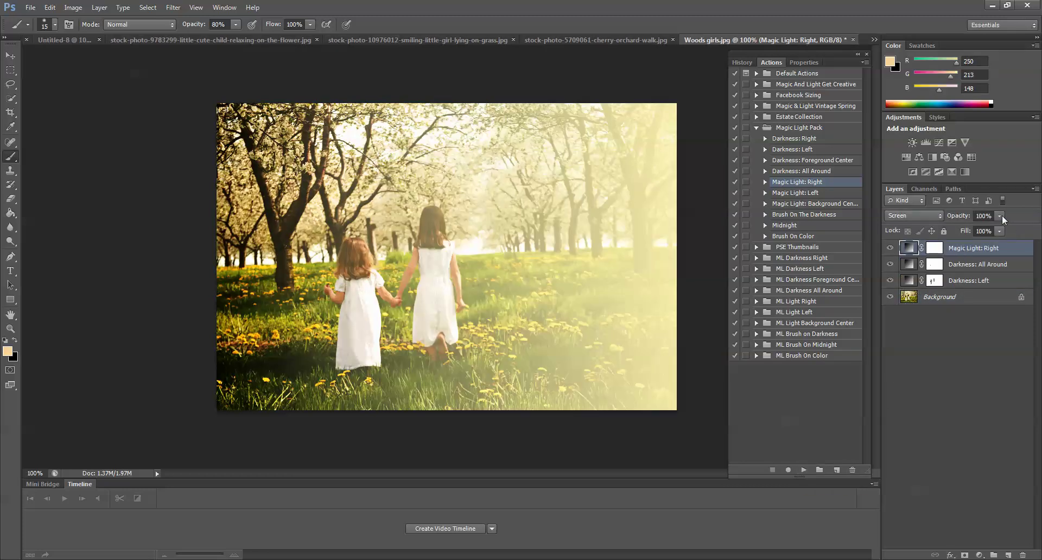
pyautogui.click(1000, 216)
pyautogui.moveTo(999, 229); pyautogui.dragTo(988, 233)
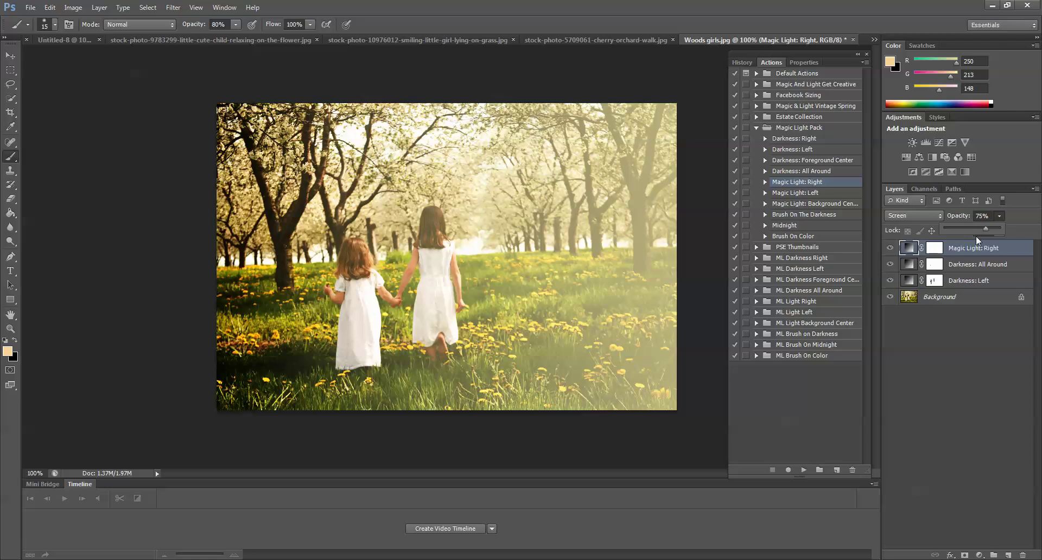
pyautogui.click(962, 252)
pyautogui.press('Delete')
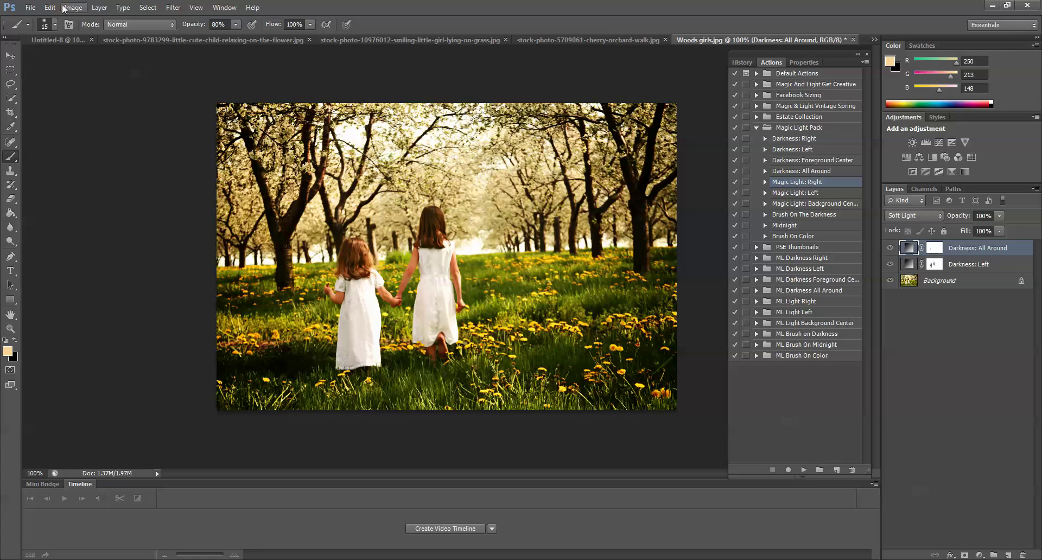
# Step: Place Light Flare.png from the OVERLAYS folder of Magic Light Pack FULL PHOTOSHOP on the desktop into the photo
pyautogui.click(29, 8)
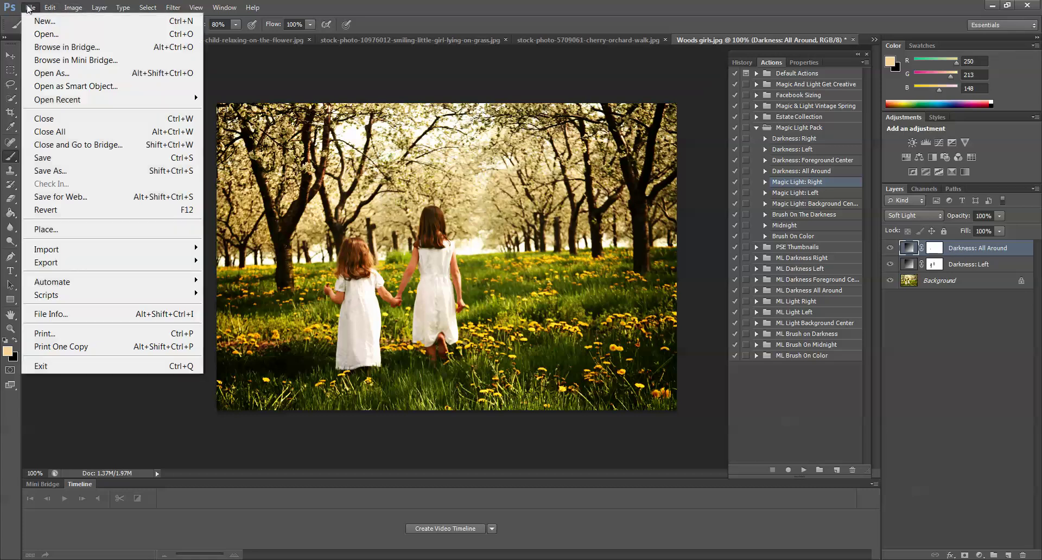
pyautogui.click(93, 229)
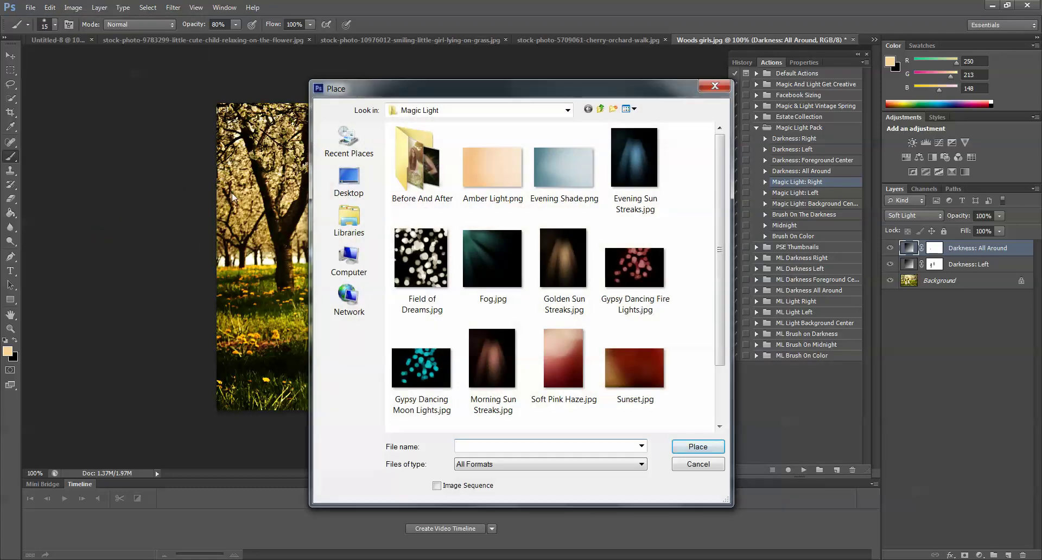
pyautogui.click(349, 182)
pyautogui.scroll(-5, 723, 211)
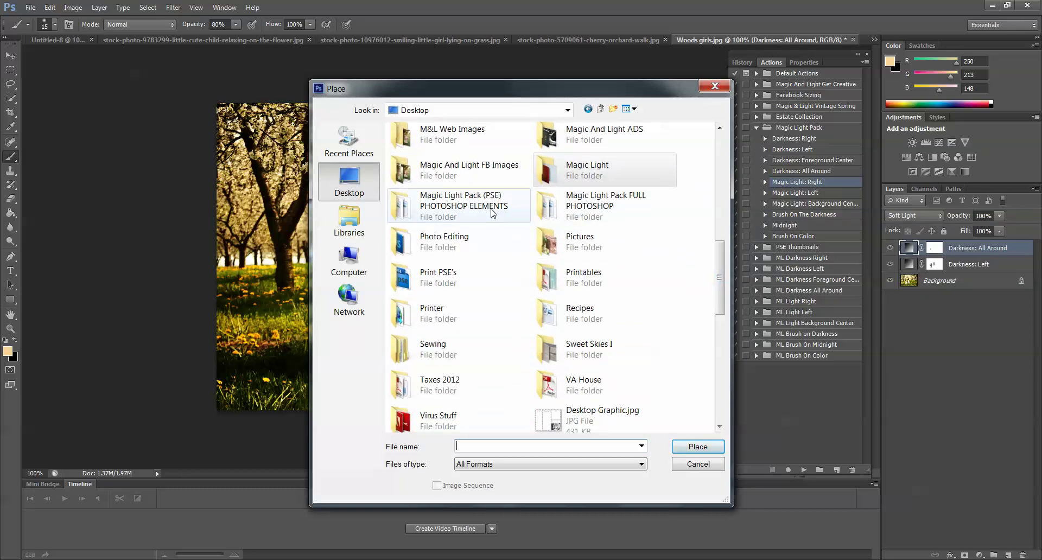
pyautogui.doubleClick(597, 206)
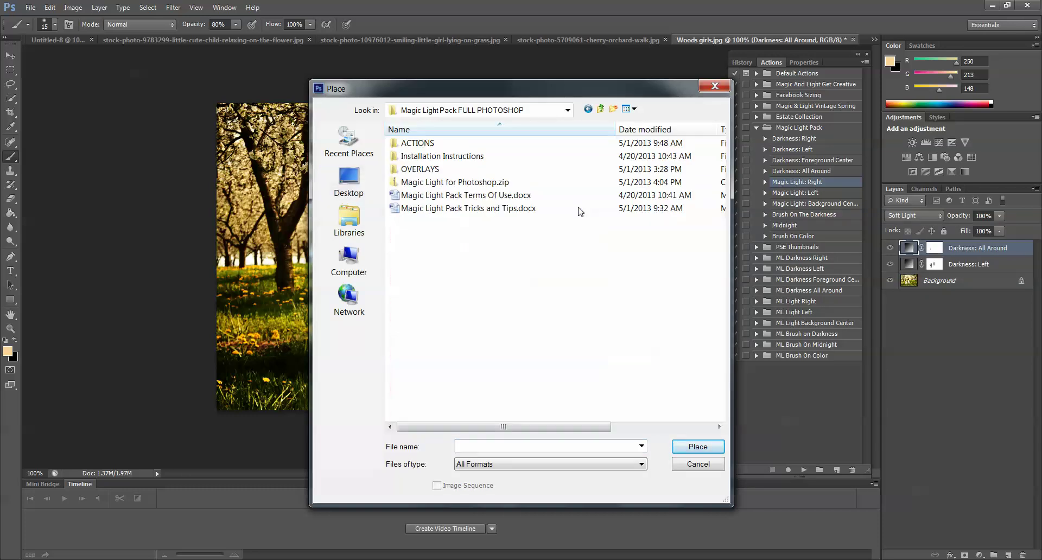
pyautogui.doubleClick(459, 169)
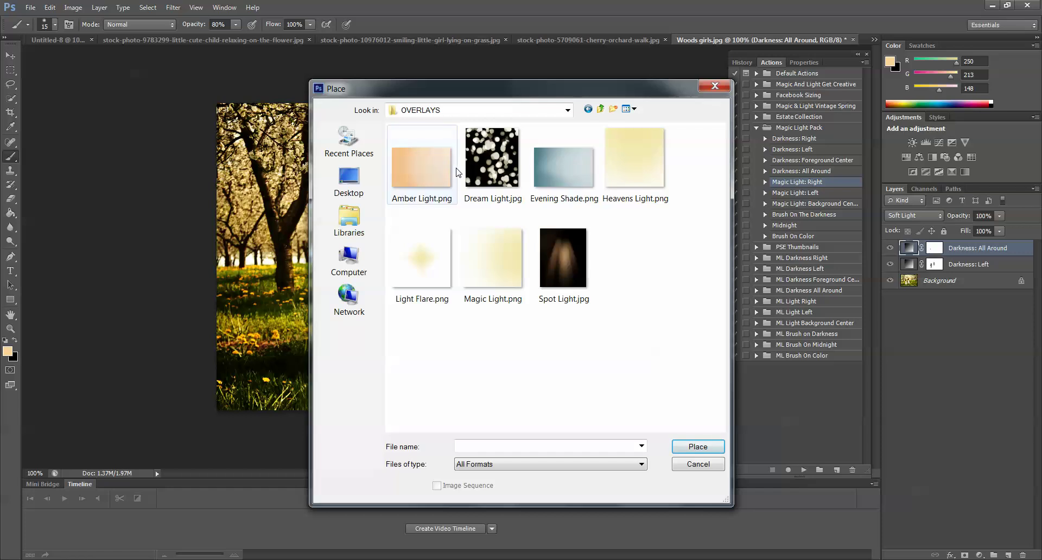
pyautogui.doubleClick(423, 271)
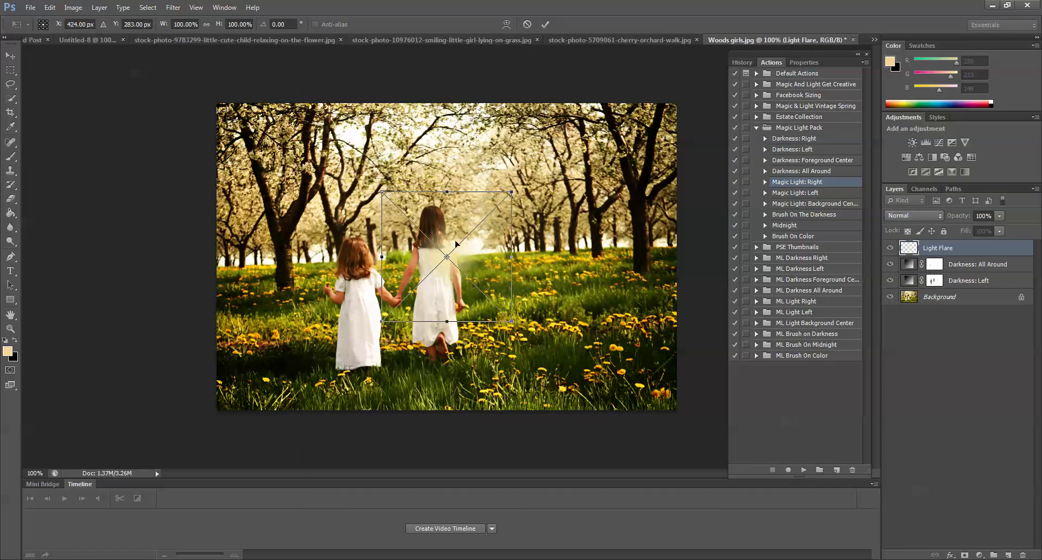
pyautogui.click(545, 24)
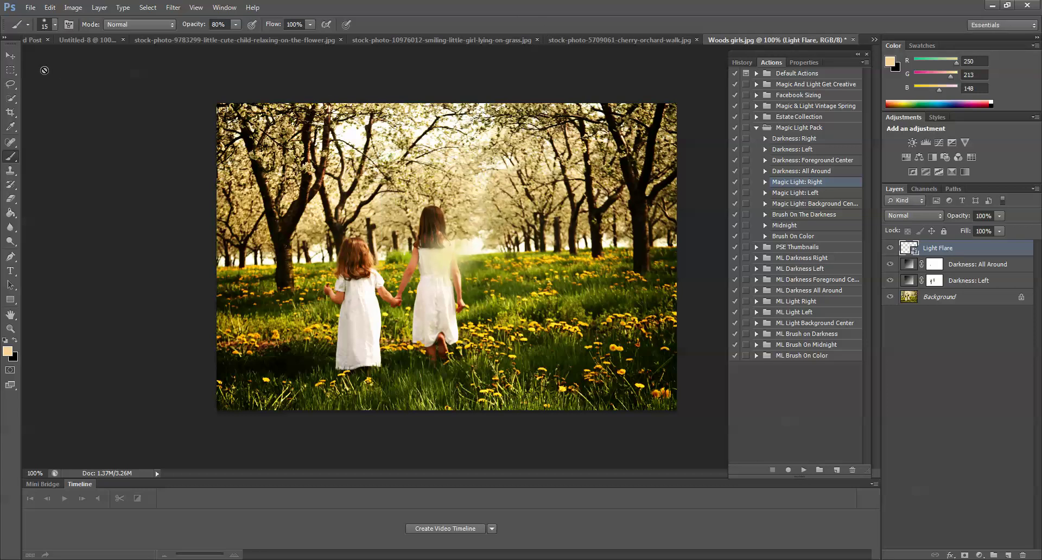
# Step: Move the light flare to the photo's upper-right corner and enlarge it to about 220% width and 189% height
pyautogui.click(12, 59)
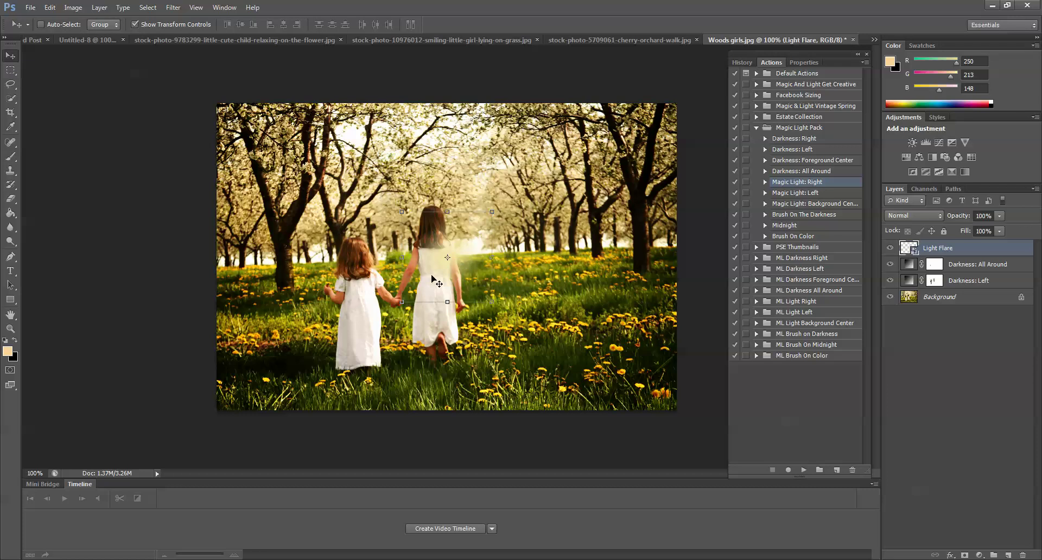
pyautogui.moveTo(445, 260); pyautogui.dragTo(661, 120)
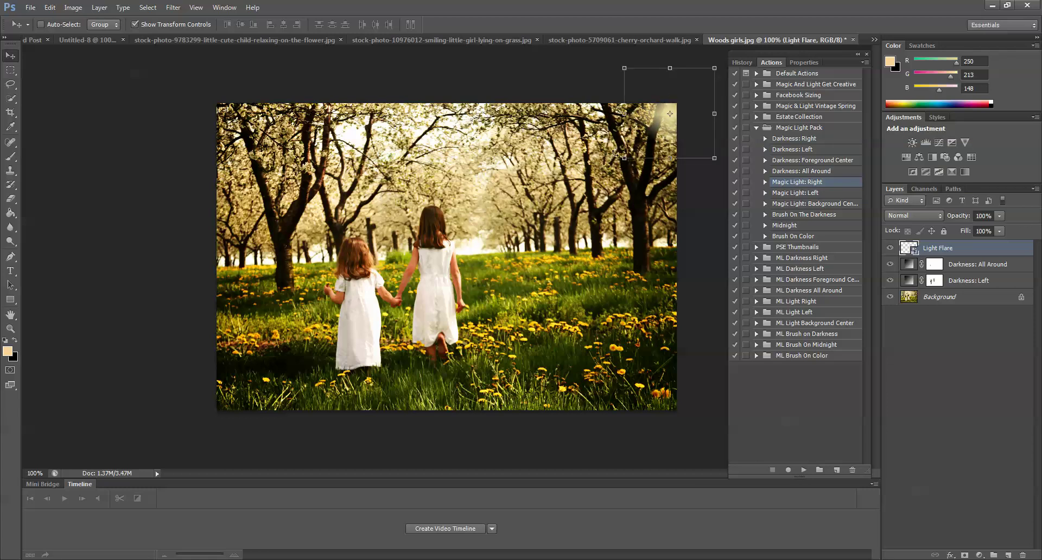
pyautogui.moveTo(625, 157); pyautogui.dragTo(460, 286)
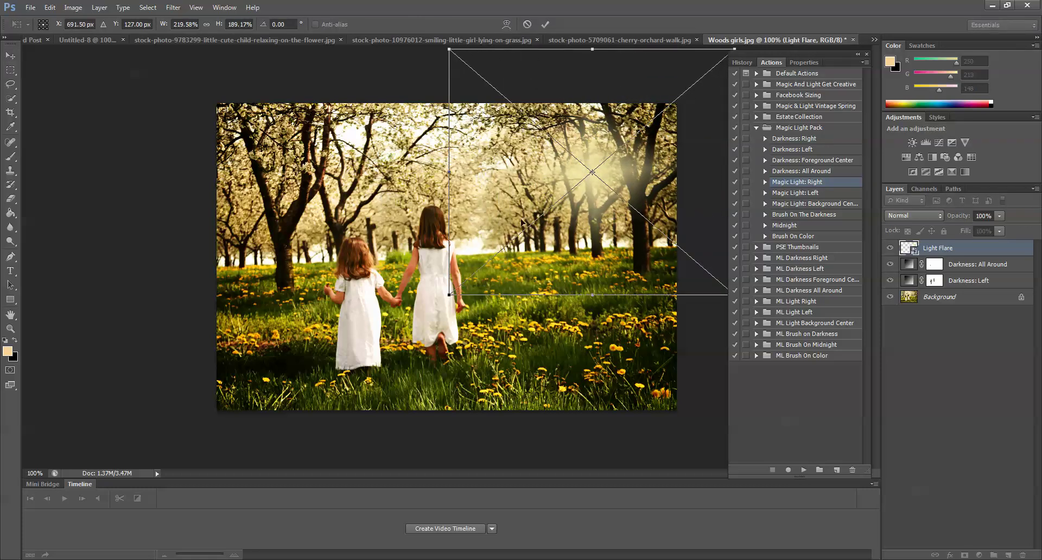
pyautogui.moveTo(543, 198); pyautogui.dragTo(609, 177)
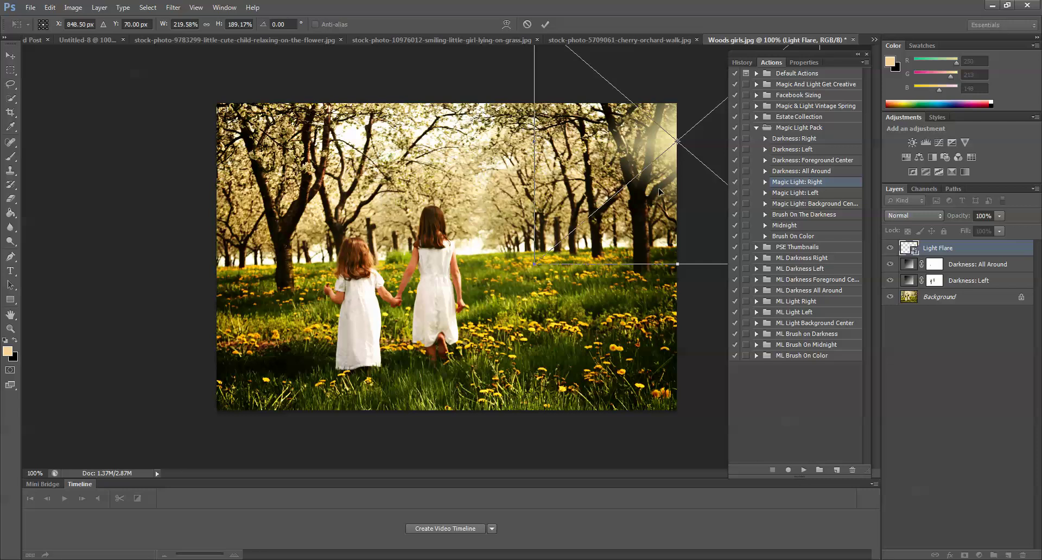
# Step: Set the Light Flare layer's blend mode to Overlay and apply its transform
pyautogui.click(939, 217)
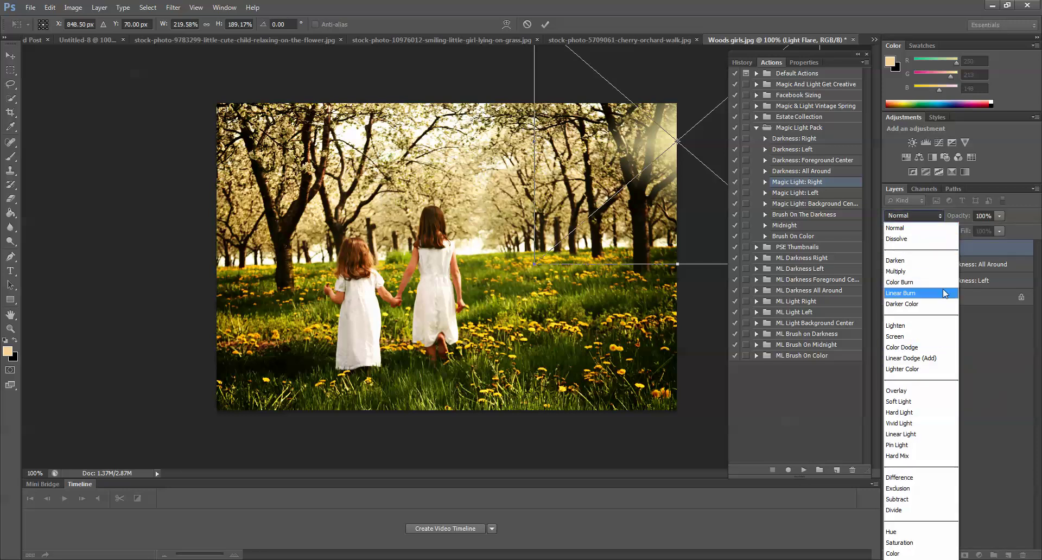
pyautogui.click(899, 391)
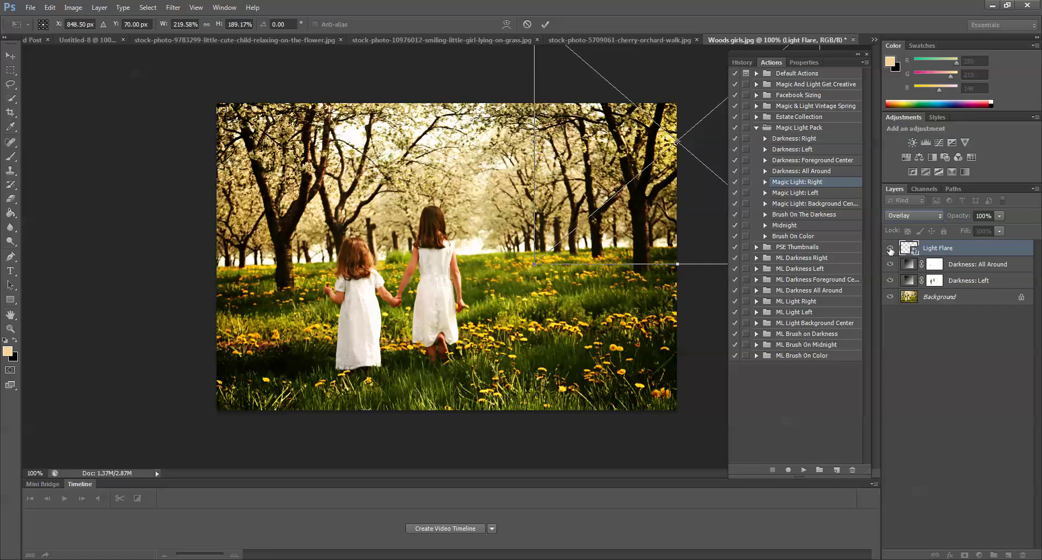
pyautogui.click(546, 24)
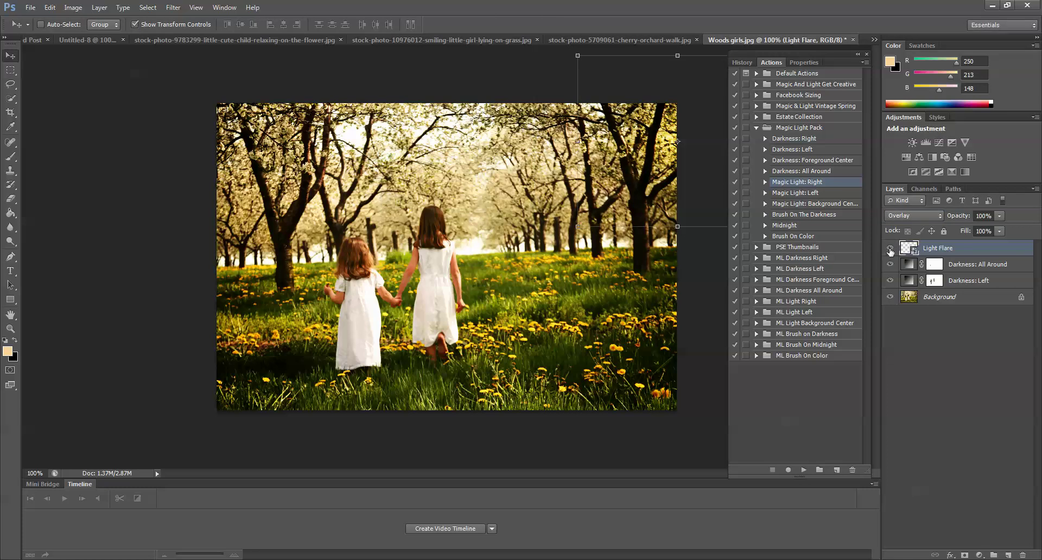
# Step: Compare the photo with and without the Light Flare layer
pyautogui.click(890, 248)
pyautogui.click(890, 249)
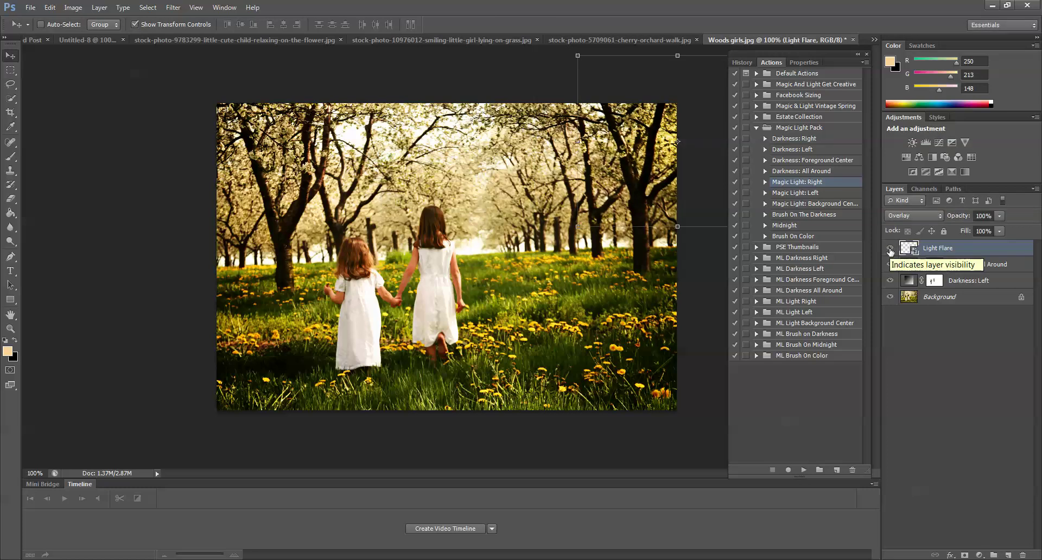
pyautogui.click(890, 248)
pyautogui.click(890, 248)
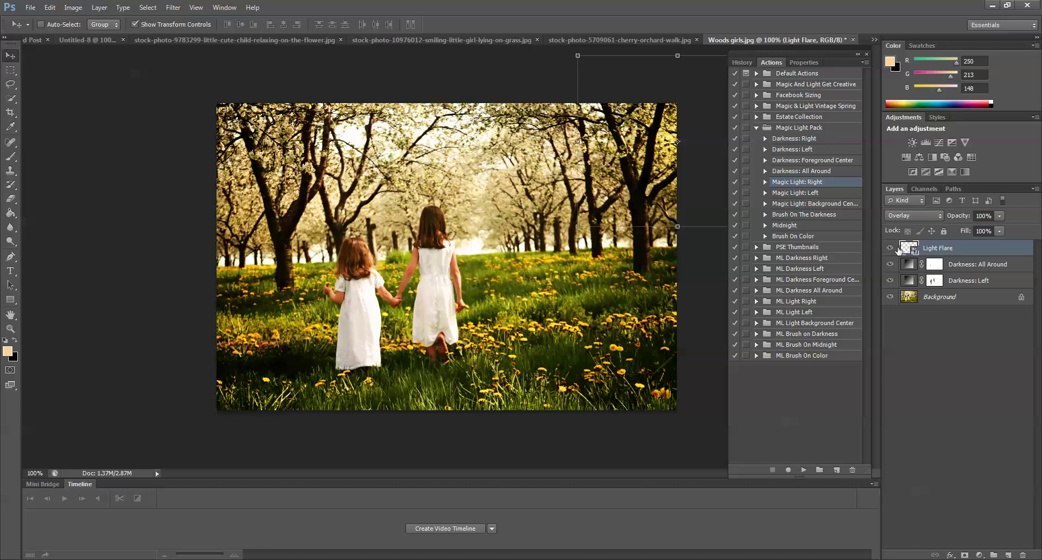
# Step: Duplicate the Light Flare layer as Light Flare copy and set the copy's blend mode to Screen
pyautogui.rightClick(933, 251)
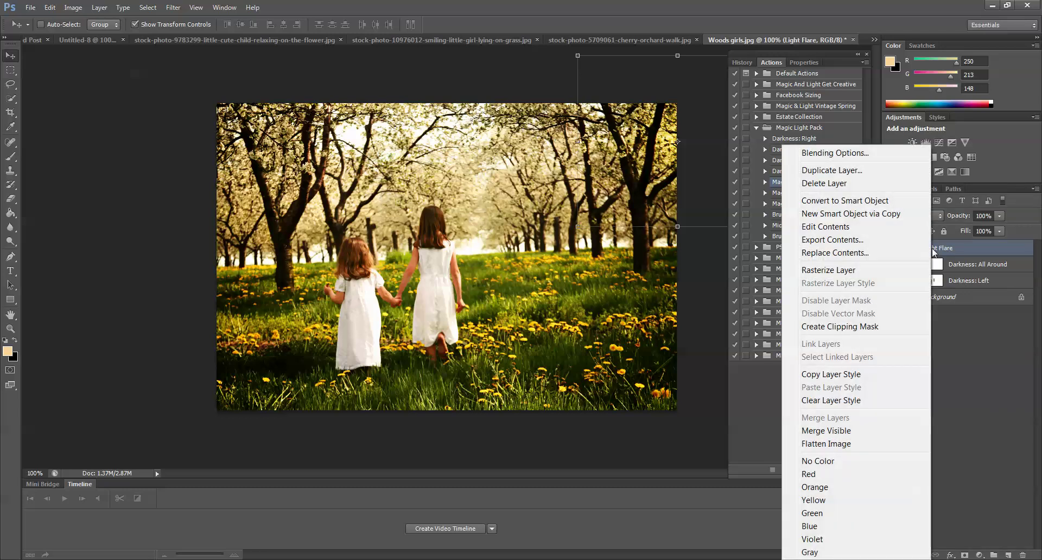
pyautogui.click(883, 171)
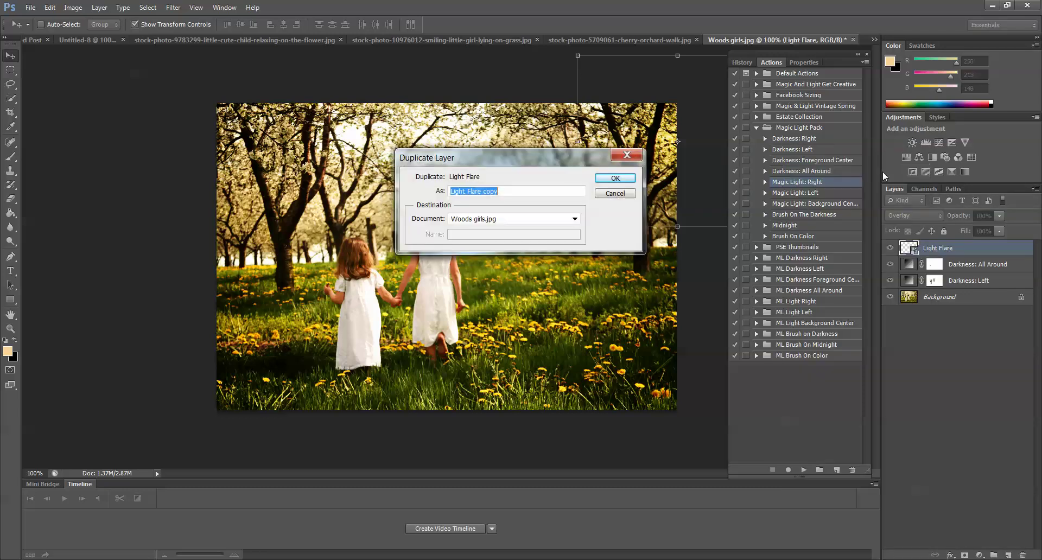
pyautogui.click(615, 178)
pyautogui.click(940, 217)
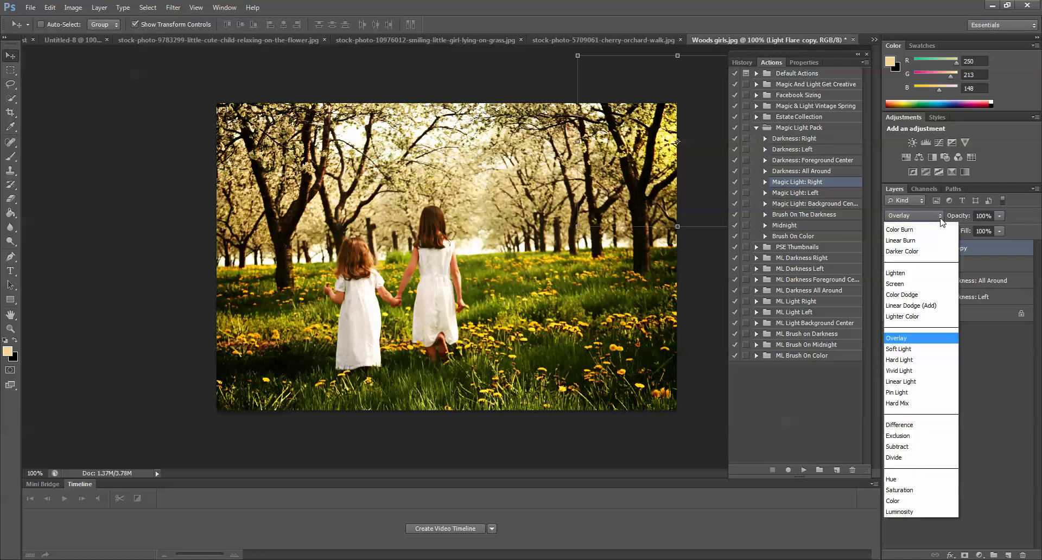
pyautogui.click(922, 337)
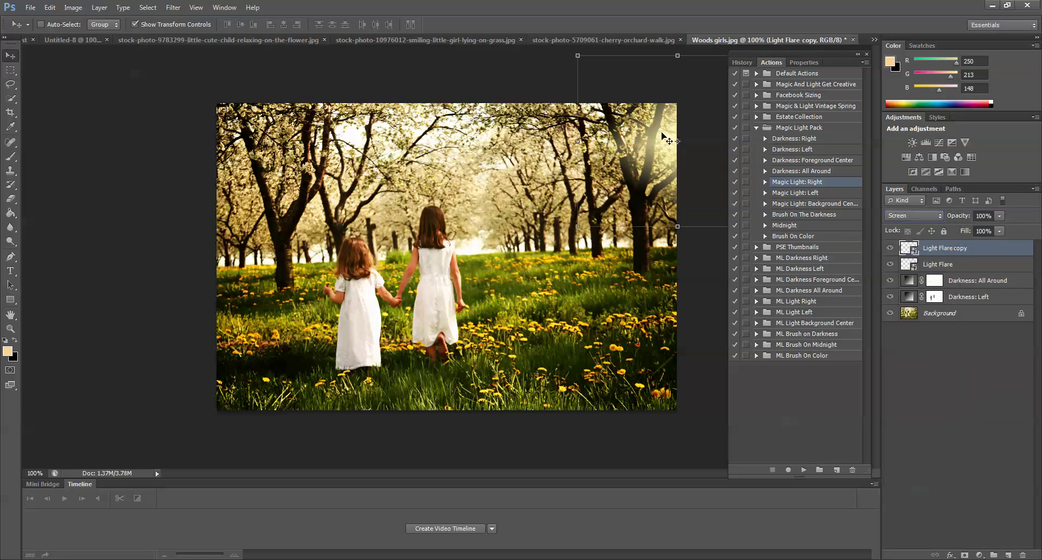
# Step: Enlarge the Light Flare copy over the photo's upper-right corner to about 249% width and 205% height
pyautogui.moveTo(577, 226)
pyautogui.mouseDown()
pyautogui.moveTo(571, 232)
pyautogui.moveTo(579, 223)
pyautogui.mouseUp()
pyautogui.moveTo(539, 254); pyautogui.dragTo(495, 279)
pyautogui.moveTo(530, 222); pyautogui.dragTo(543, 211)
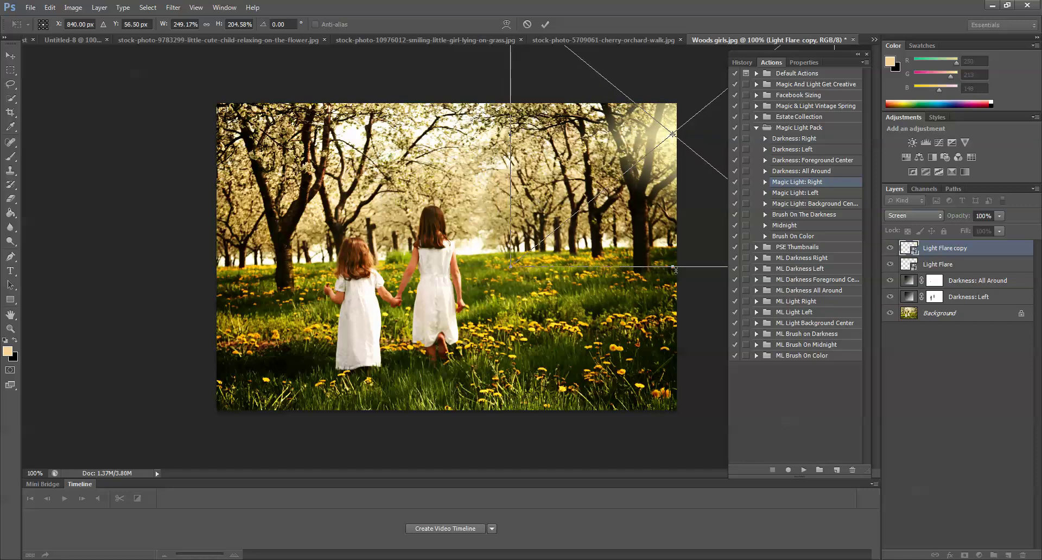
pyautogui.click(545, 24)
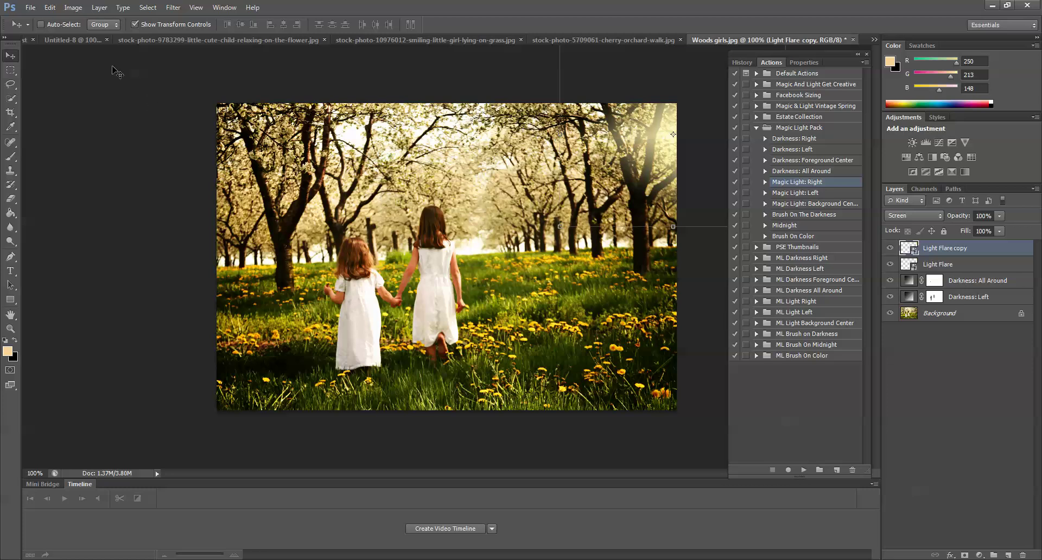
# Step: Place Spot Light.jpg from the OVERLAYS folder into the photo and set its layer's blend mode to Screen
pyautogui.click(31, 8)
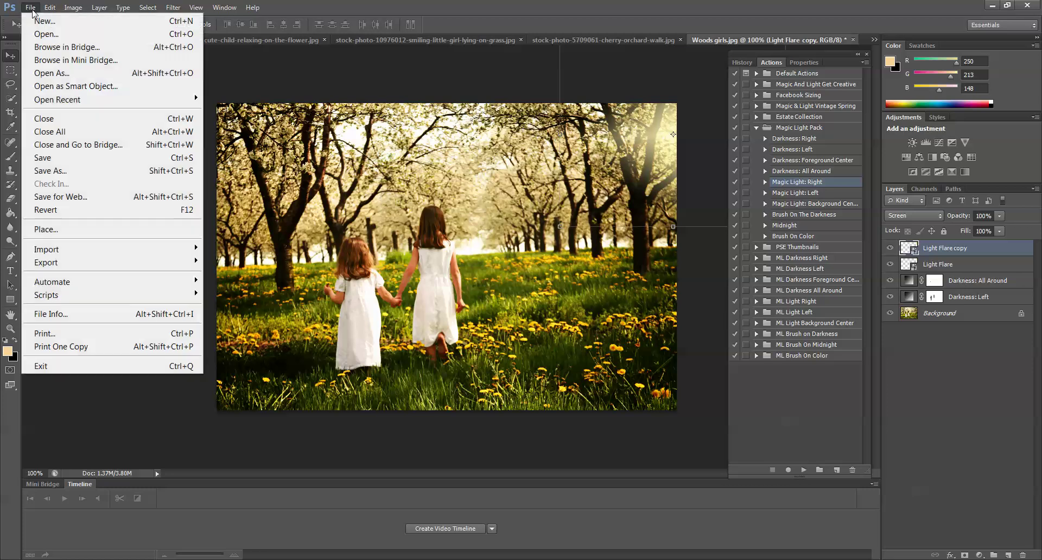
pyautogui.click(69, 229)
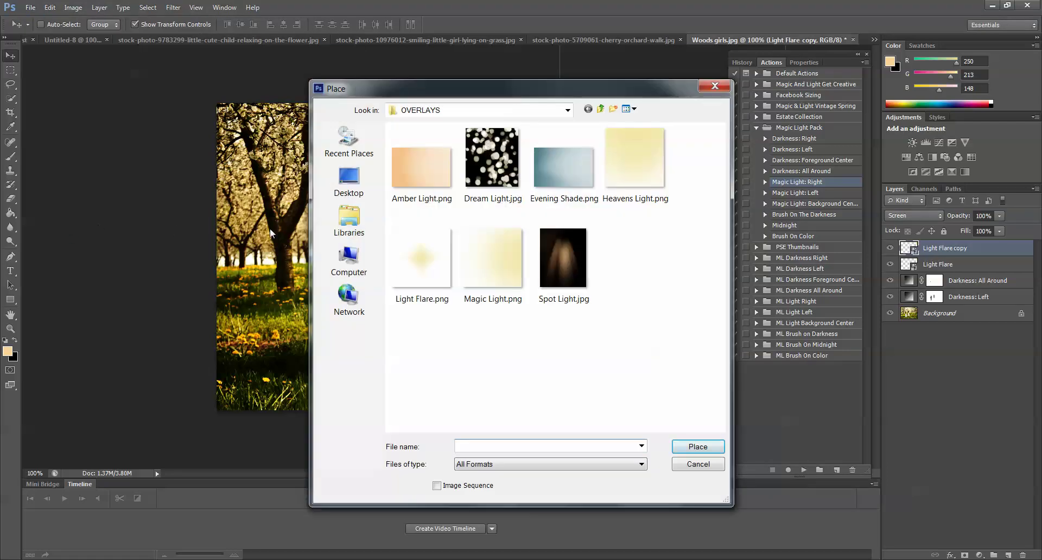
pyautogui.doubleClick(565, 255)
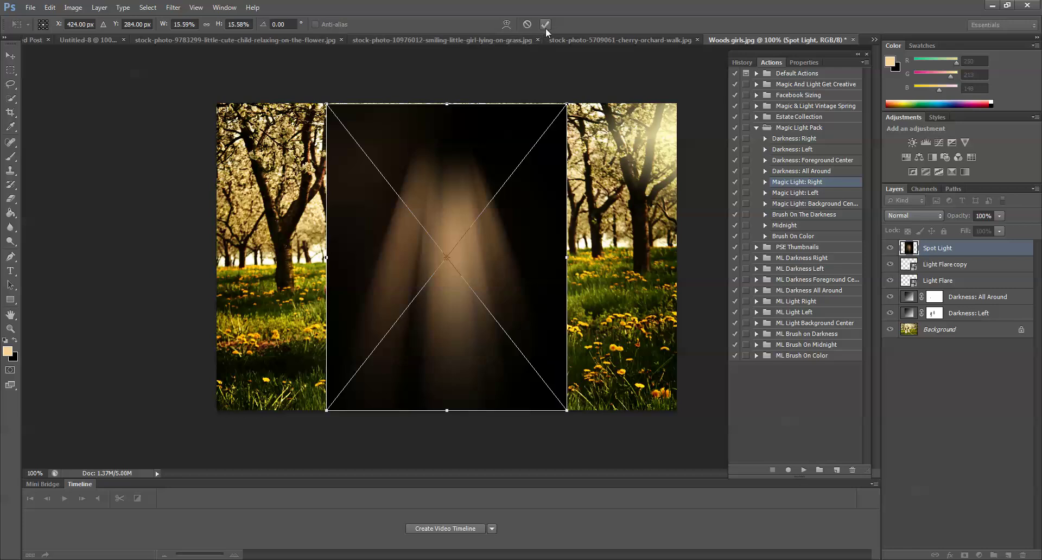
pyautogui.click(545, 25)
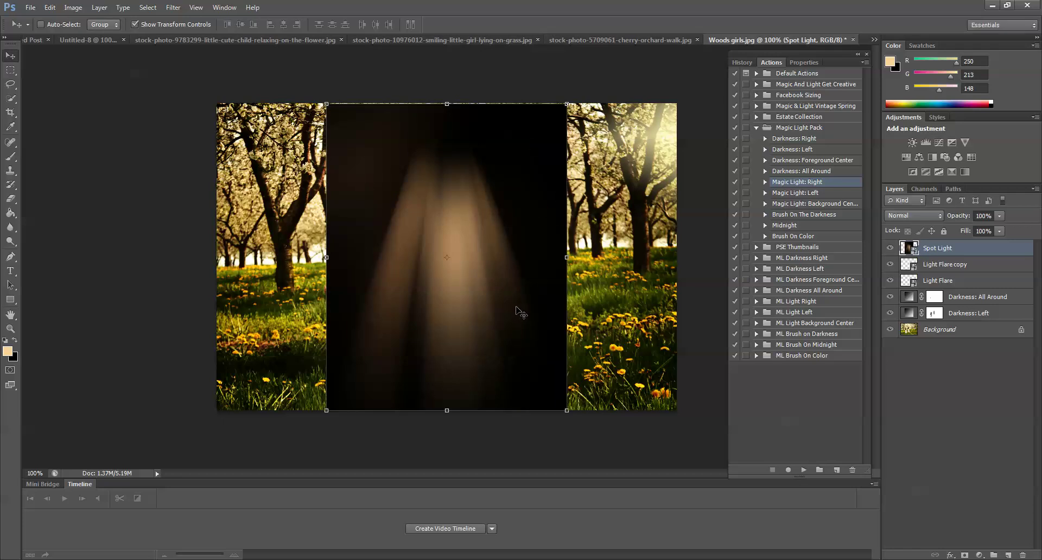
pyautogui.click(941, 216)
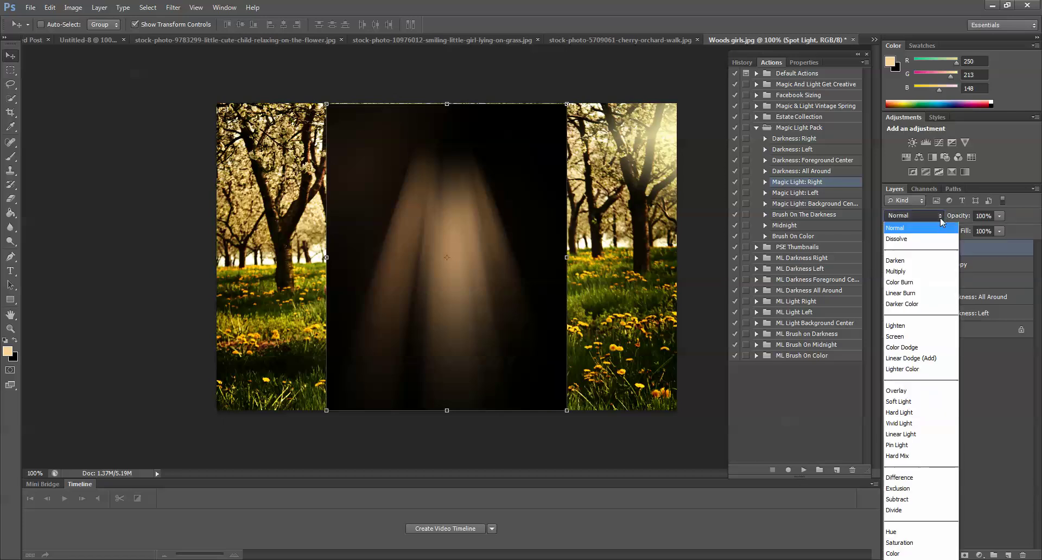
pyautogui.click(921, 337)
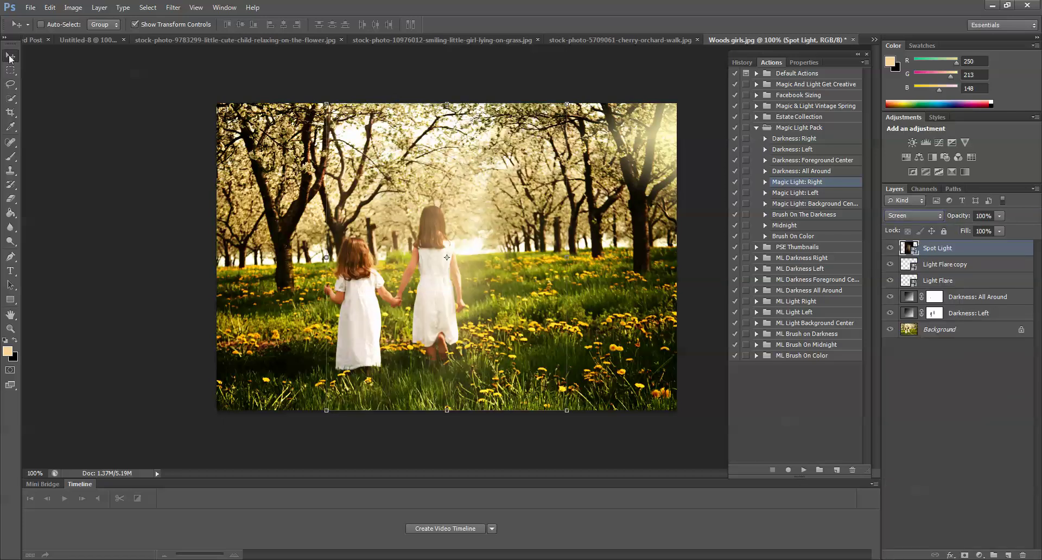
# Step: Rotate the Spot Light about 52° and reshape it to about 10% by 22%, beaming from the upper-right corner across the grass
pyautogui.moveTo(445, 185); pyautogui.dragTo(546, 168)
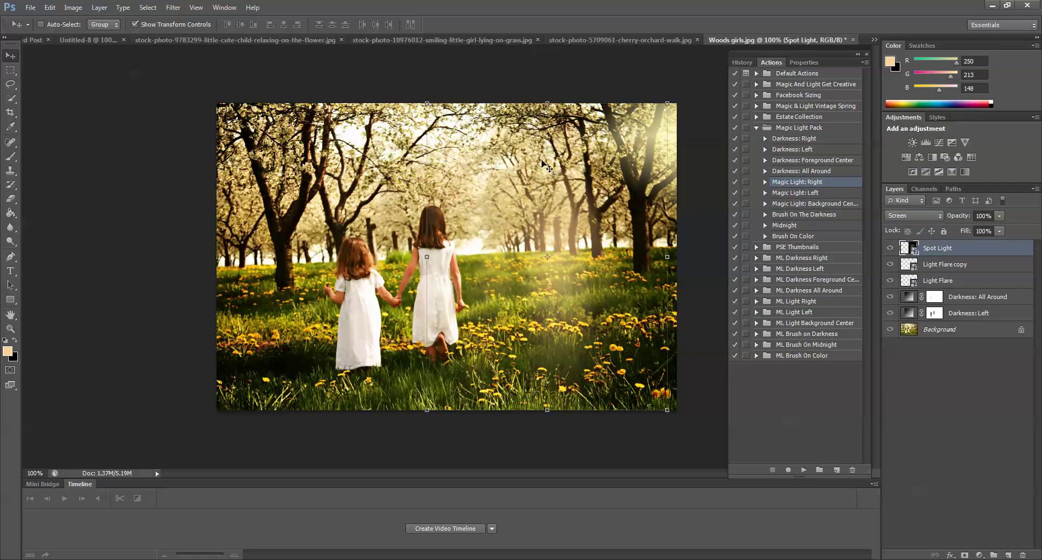
pyautogui.moveTo(548, 93); pyautogui.dragTo(632, 186)
pyautogui.moveTo(588, 221); pyautogui.dragTo(608, 192)
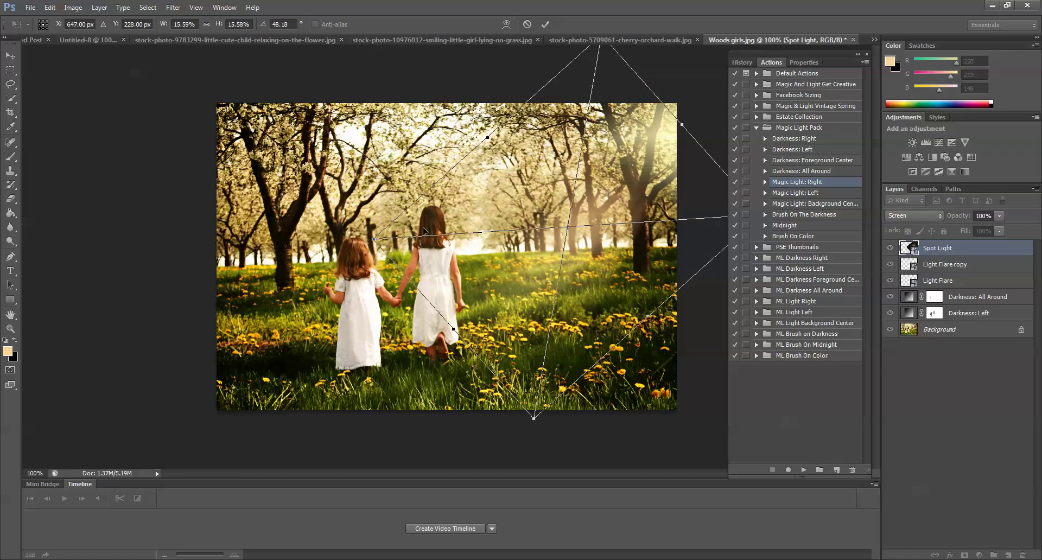
pyautogui.moveTo(446, 336); pyautogui.dragTo(299, 348)
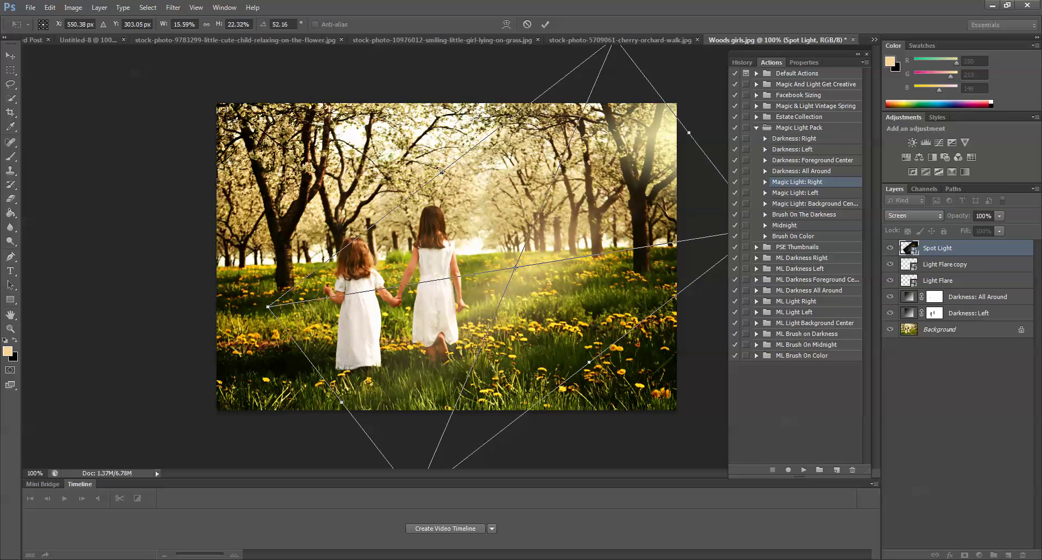
pyautogui.moveTo(440, 171); pyautogui.dragTo(488, 238)
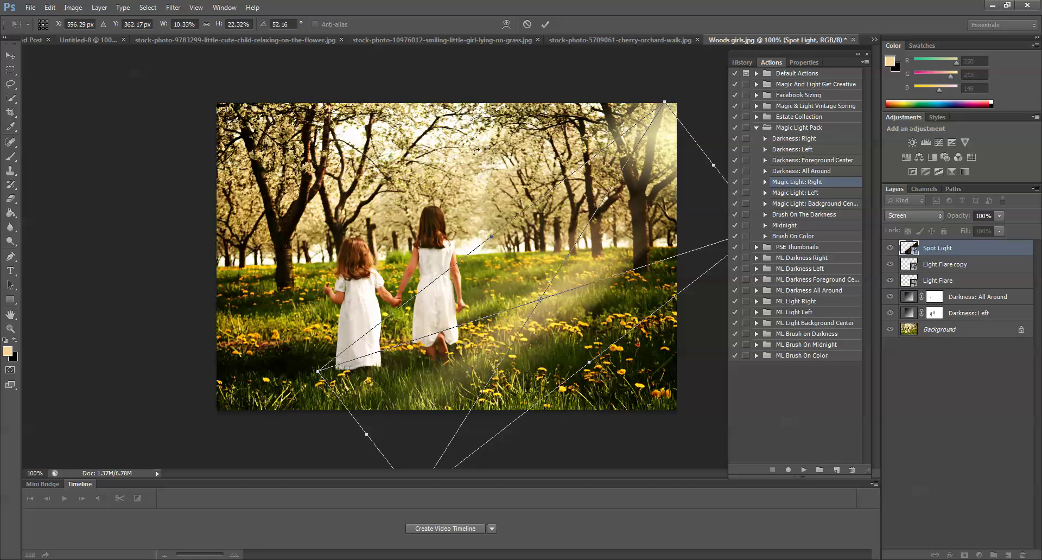
pyautogui.click(544, 24)
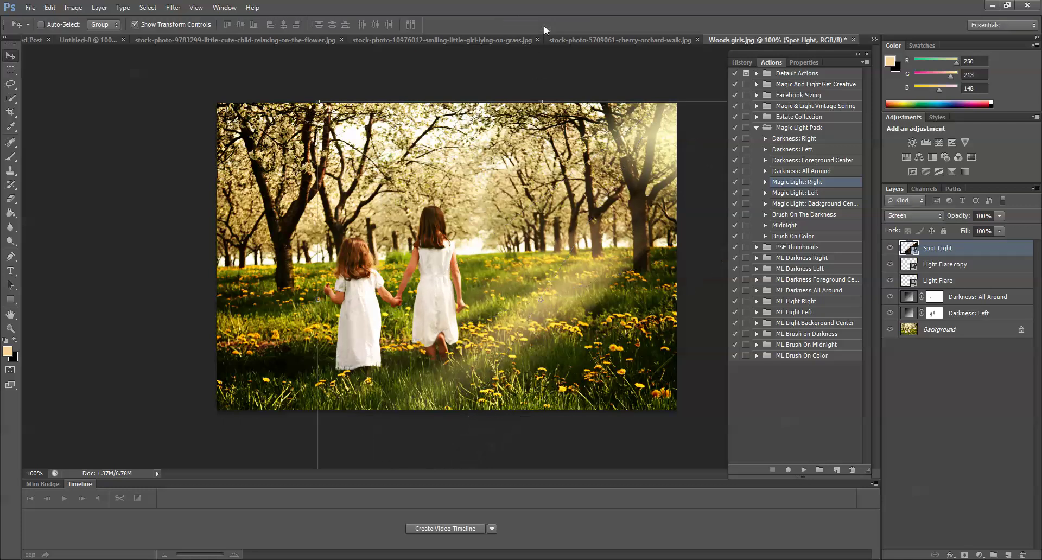
# Step: Duplicate the Spot Light layer as Spot Light copy
pyautogui.rightClick(940, 252)
pyautogui.click(899, 175)
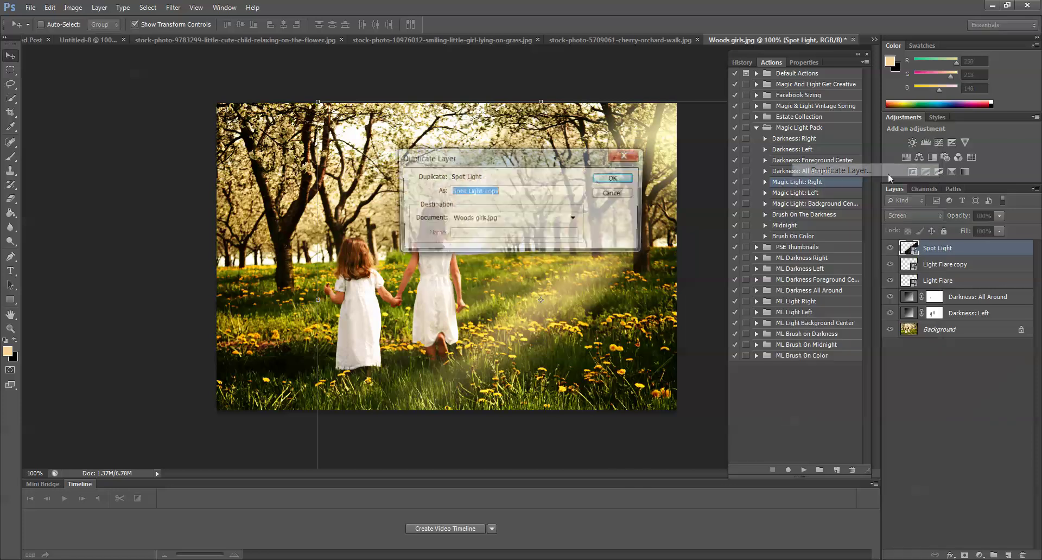
pyautogui.click(619, 180)
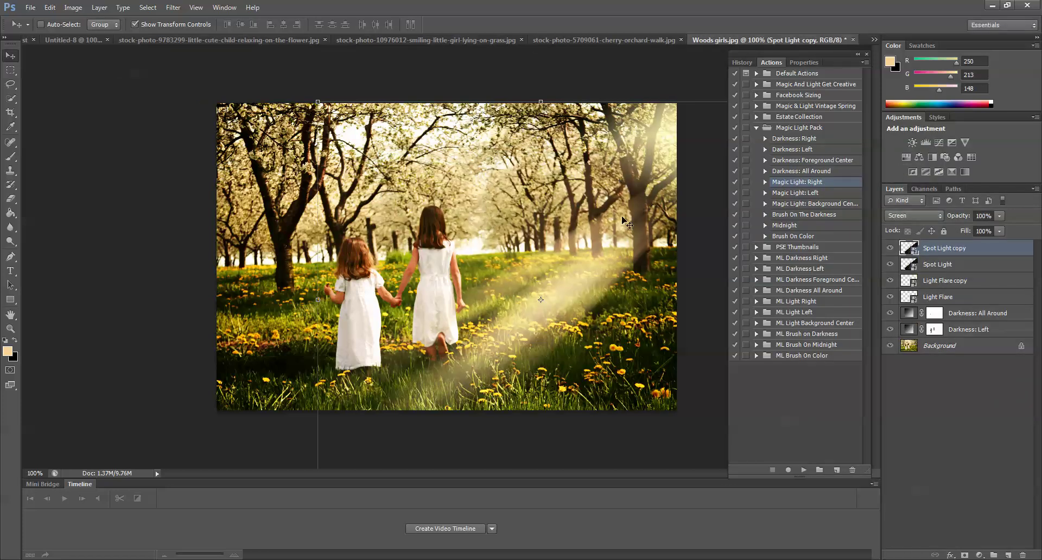
# Step: Move the Spot Light copy above the first beam, rotate it to about 56° and narrow it to about 8% by 21%
pyautogui.moveTo(586, 283); pyautogui.dragTo(537, 200)
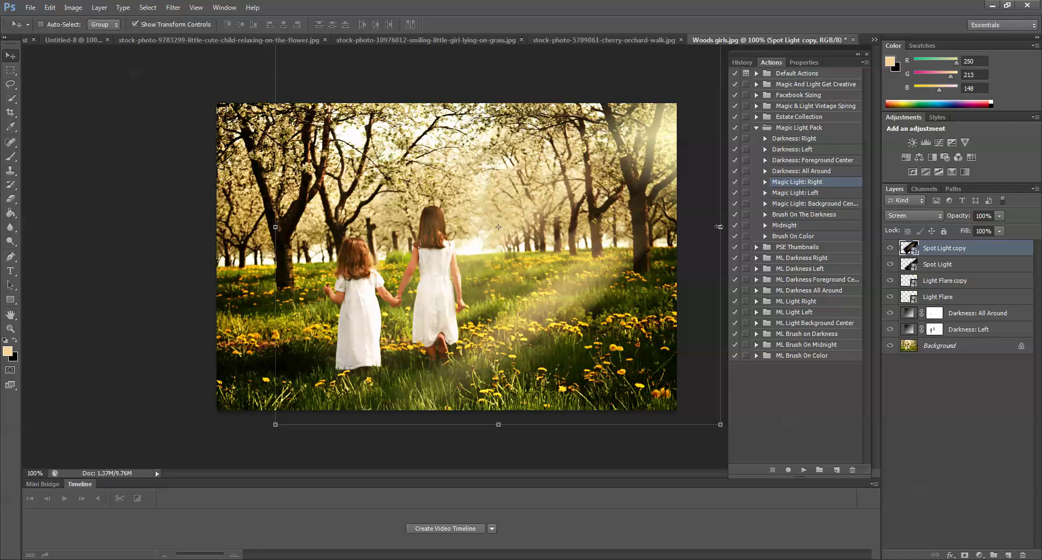
pyautogui.click(720, 226)
pyautogui.moveTo(681, 87)
pyautogui.mouseDown()
pyautogui.moveTo(696, 110)
pyautogui.moveTo(692, 97)
pyautogui.mouseUp()
pyautogui.moveTo(528, 234); pyautogui.dragTo(547, 213)
pyautogui.moveTo(468, 143); pyautogui.dragTo(490, 164)
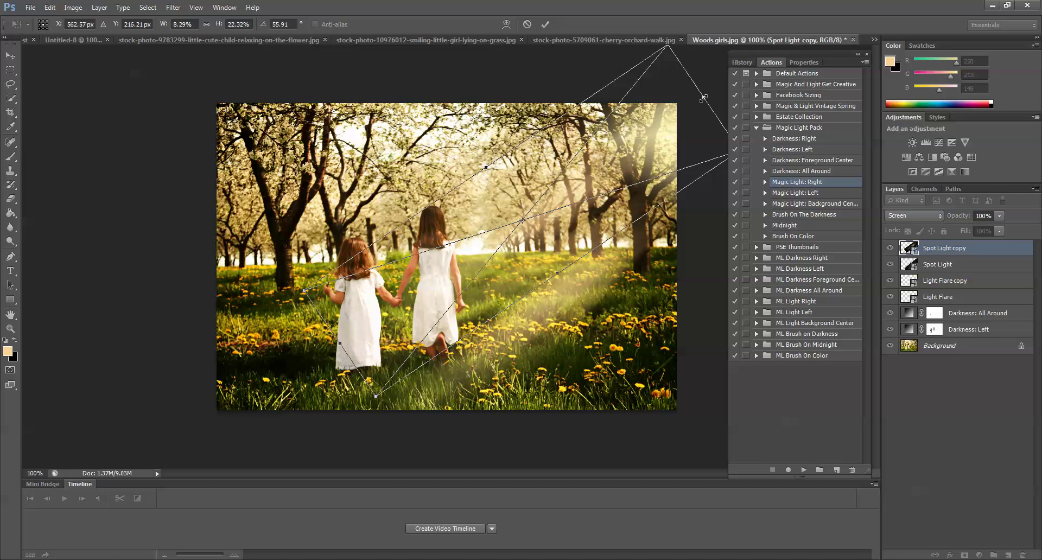
pyautogui.moveTo(703, 98); pyautogui.dragTo(681, 112)
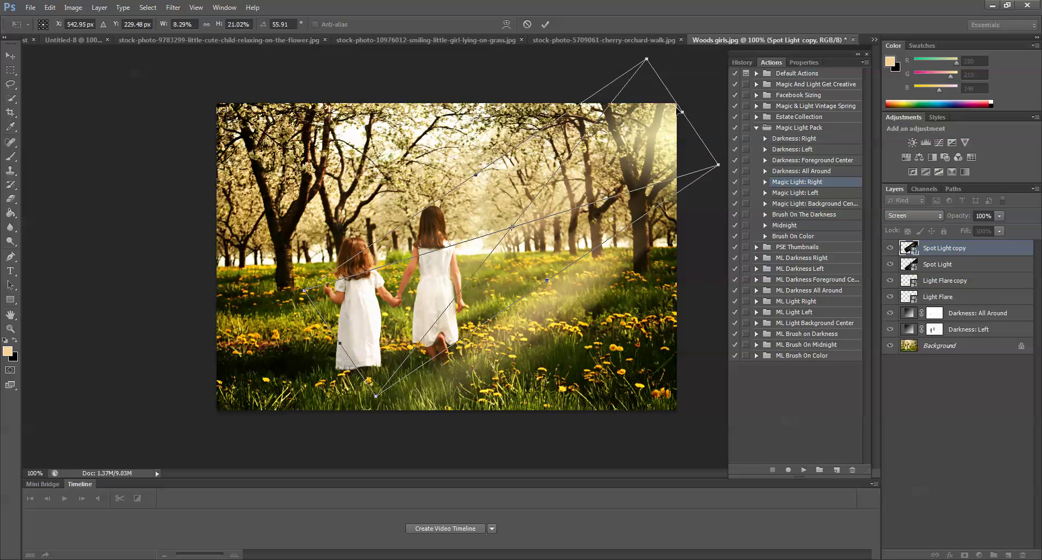
pyautogui.click(546, 25)
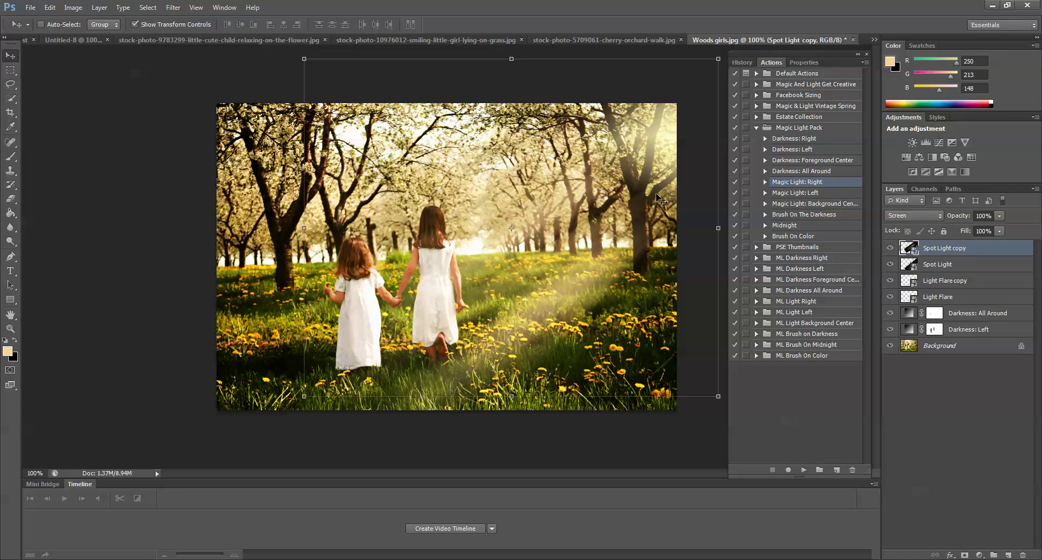
# Step: Duplicate the Spot Light copy layer as Spot Light copy 2
pyautogui.rightClick(936, 250)
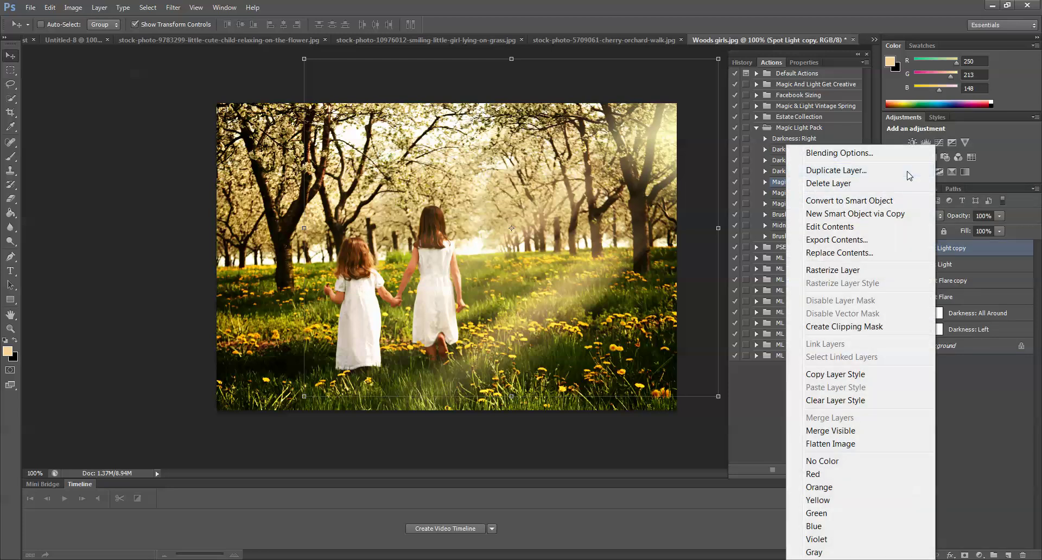
pyautogui.click(839, 175)
pyautogui.click(623, 178)
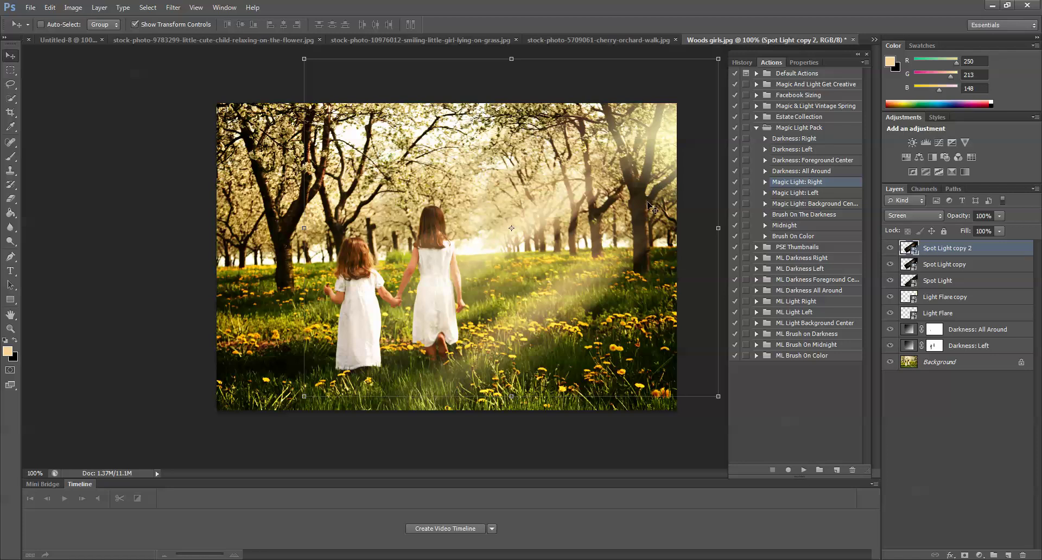
# Step: Rasterize the Spot Light copy 2 layer and erase its glow over the upper-right tree at 35% opacity, reducing the Eraser to 10 px
pyautogui.click(10, 199)
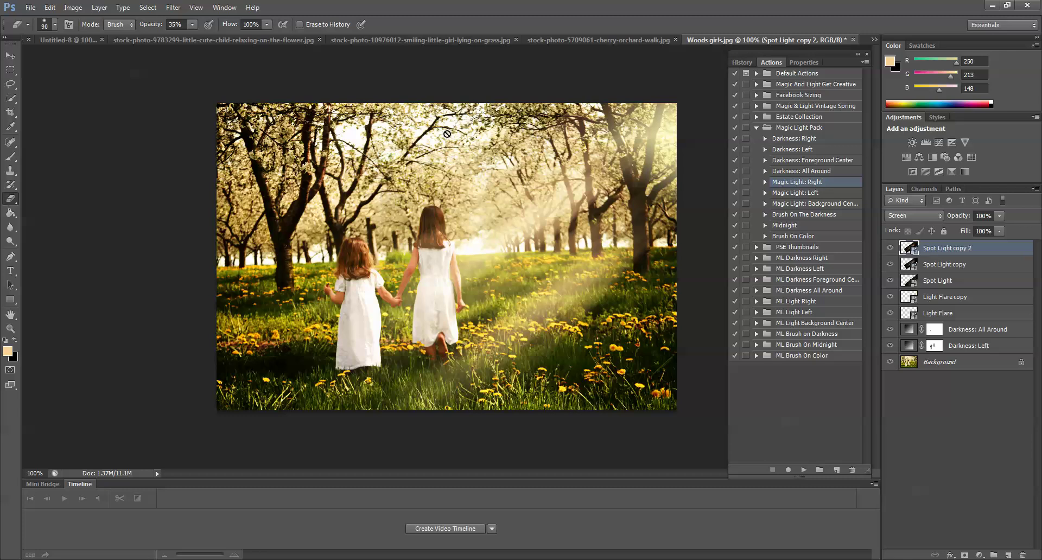
pyautogui.click(646, 172)
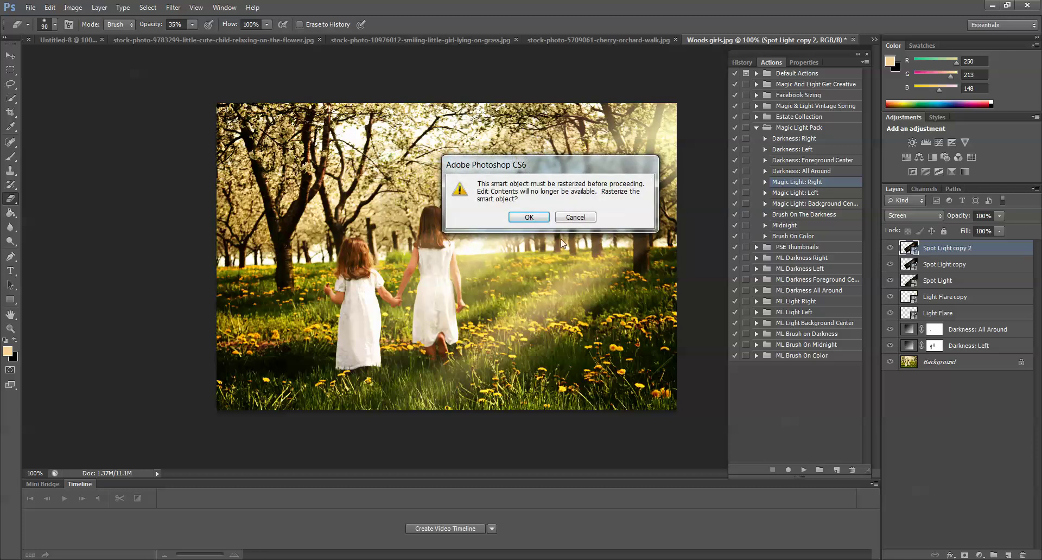
pyautogui.click(529, 218)
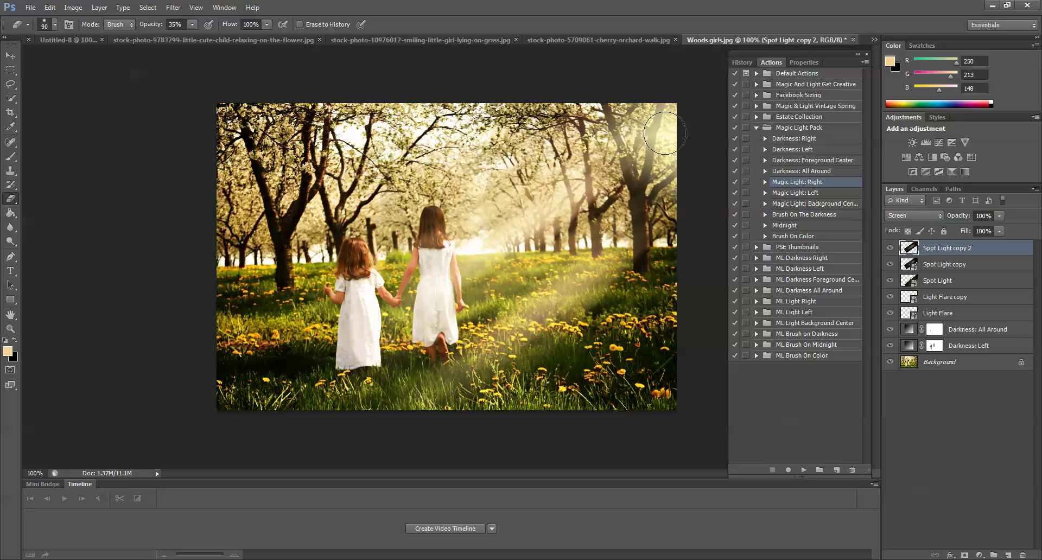
pyautogui.moveTo(665, 133); pyautogui.dragTo(653, 129)
pyautogui.press('[')
pyautogui.press('[')
pyautogui.press('[')
pyautogui.press('[')
pyautogui.press('[')
pyautogui.press('[')
pyautogui.press('[')
pyautogui.press('[')
pyautogui.press('[')
# Step: Toggle the visibility of Spot Light copy 2 and Spot Light copy to compare where their beams fall
pyautogui.click(891, 248)
pyautogui.click(890, 248)
pyautogui.click(923, 265)
pyautogui.click(890, 265)
pyautogui.click(890, 266)
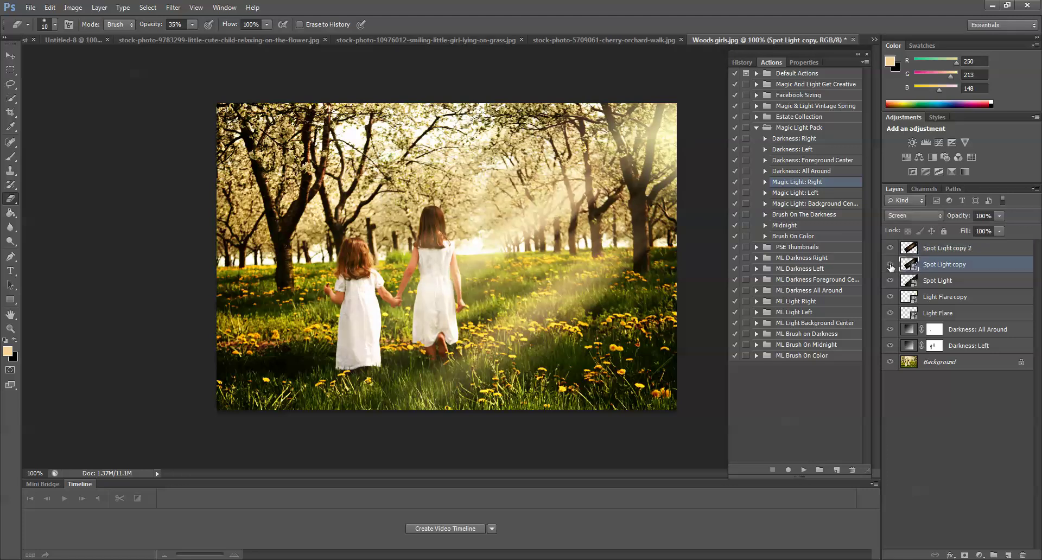
# Step: Rasterize the Spot Light layer and erase its haze over the upper-right tree trunk, enlarging the Eraser to 15 px
pyautogui.click(936, 280)
pyautogui.click(891, 280)
pyautogui.click(891, 281)
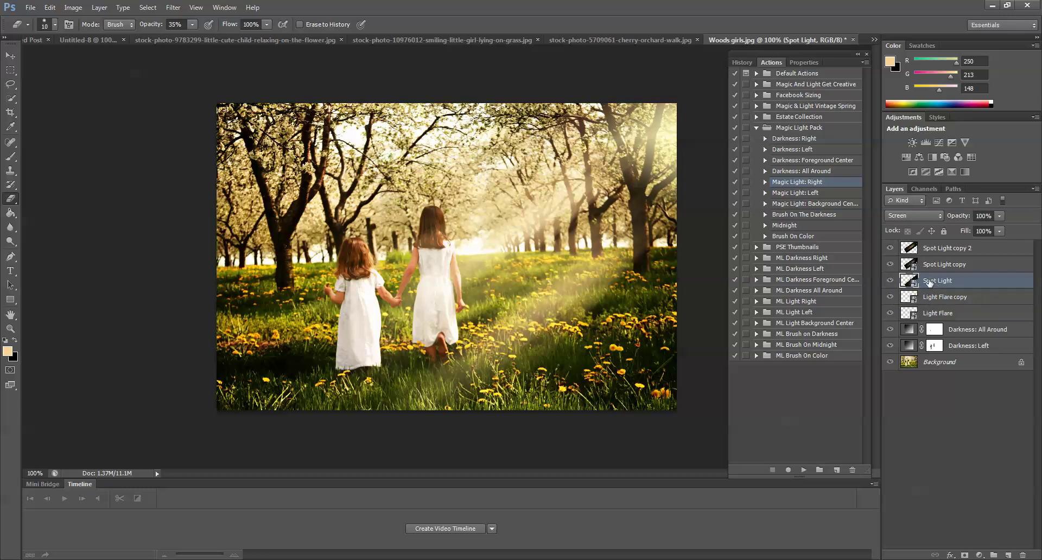
pyautogui.click(653, 128)
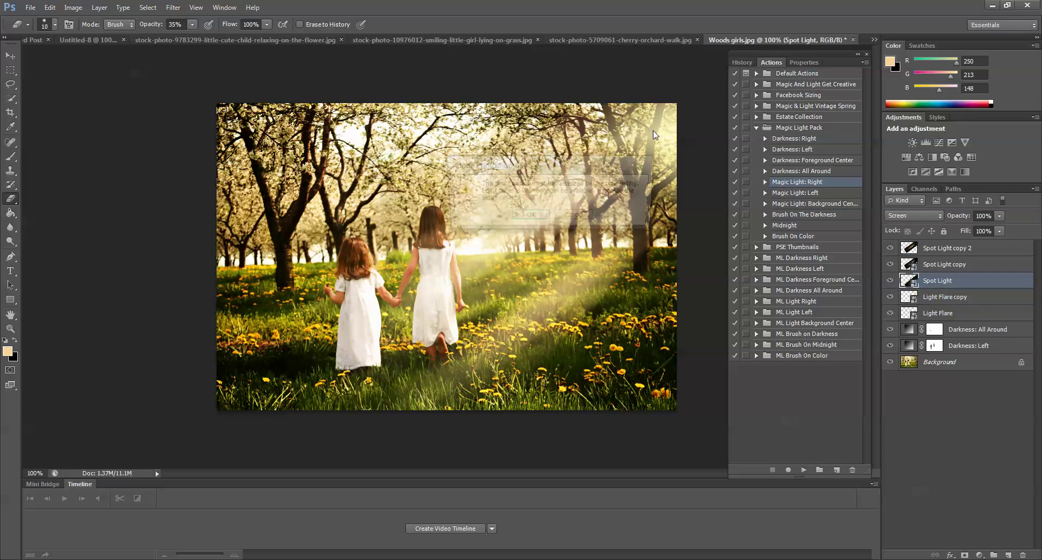
pyautogui.click(537, 215)
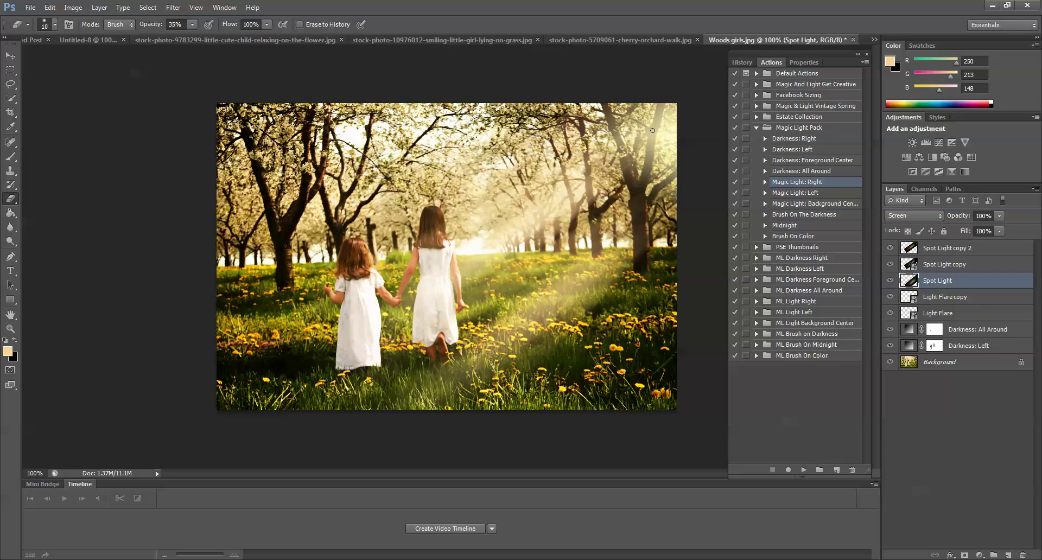
pyautogui.press(']')
# Step: Toggle the Light Flare copy and Light Flare layers to check which one lightens the upper-right tree
pyautogui.click(891, 297)
pyautogui.click(891, 298)
pyautogui.click(891, 313)
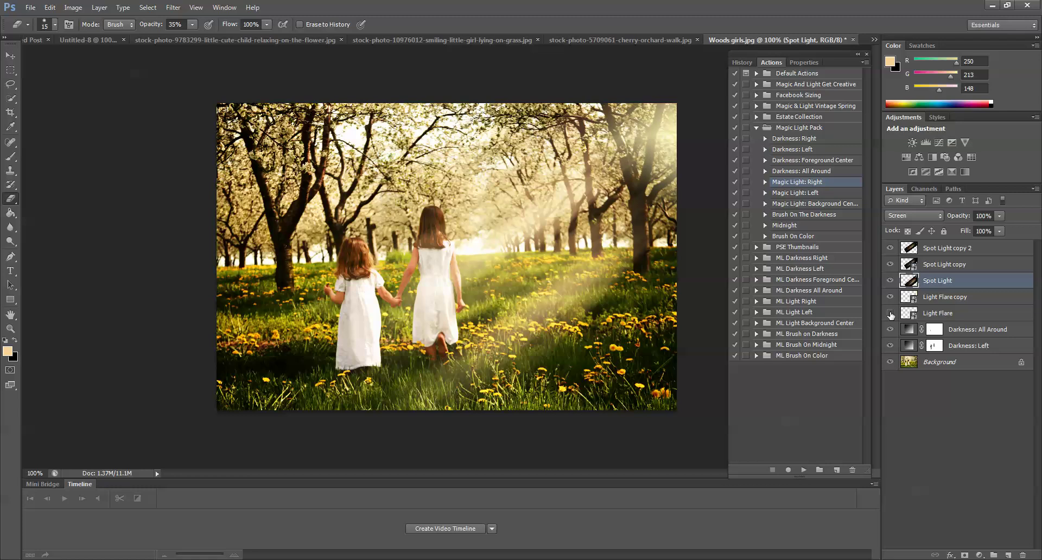
pyautogui.click(891, 314)
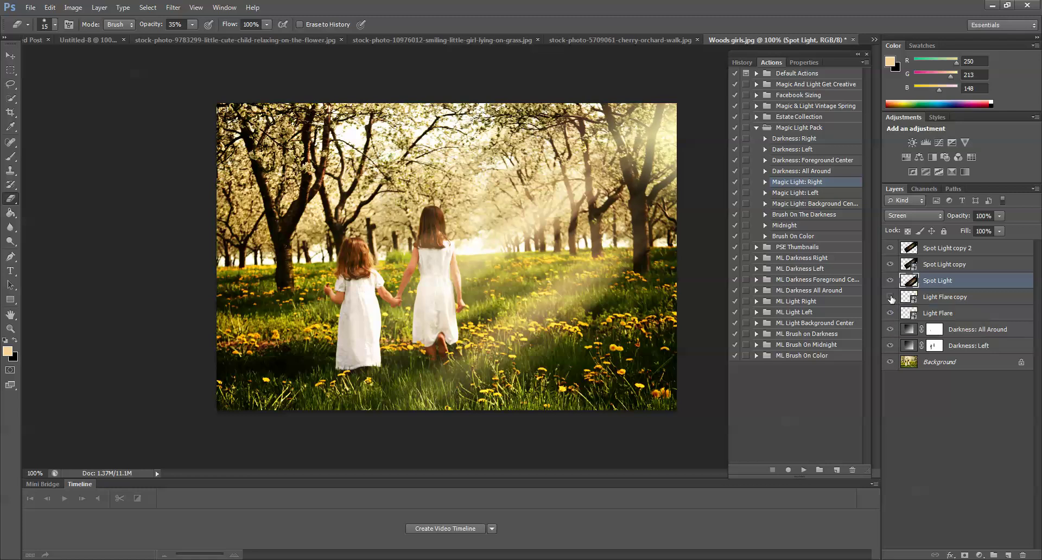
pyautogui.click(891, 298)
pyautogui.click(891, 298)
# Step: Rasterize the Light Flare copy layer and erase its glow over the upper-right tree trunk with the Eraser at 23% opacity
pyautogui.click(933, 298)
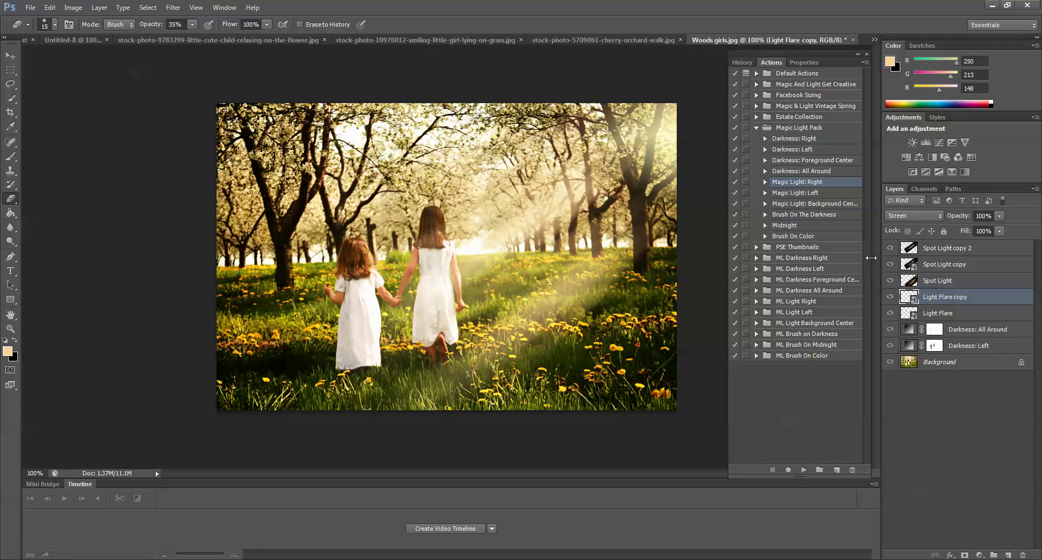
pyautogui.click(655, 130)
pyautogui.click(528, 217)
pyautogui.click(192, 24)
pyautogui.click(658, 112)
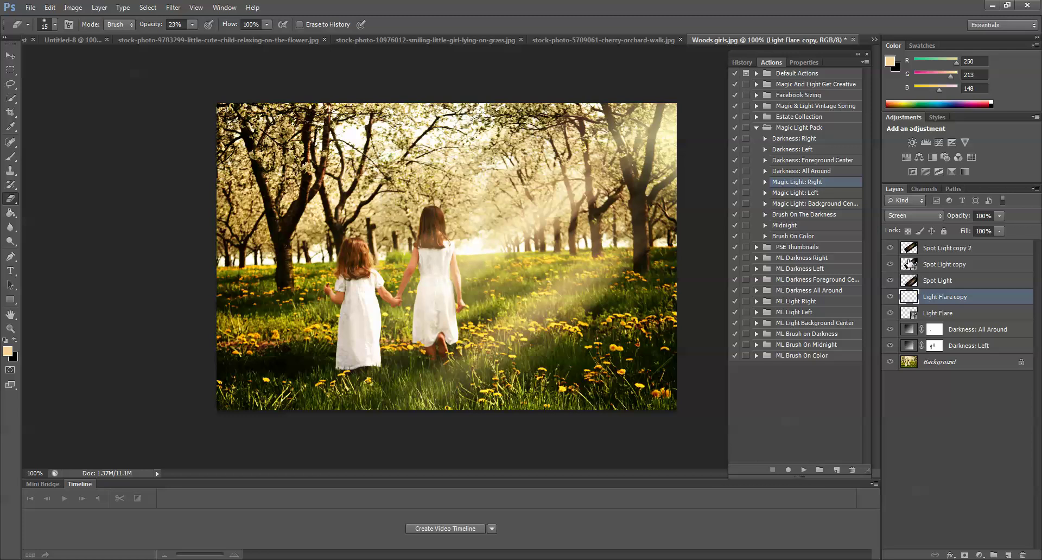
# Step: Toggle each of the three Spot Light layers off and on to examine the individual beams
pyautogui.click(891, 248)
pyautogui.click(890, 248)
pyautogui.click(891, 264)
pyautogui.click(890, 264)
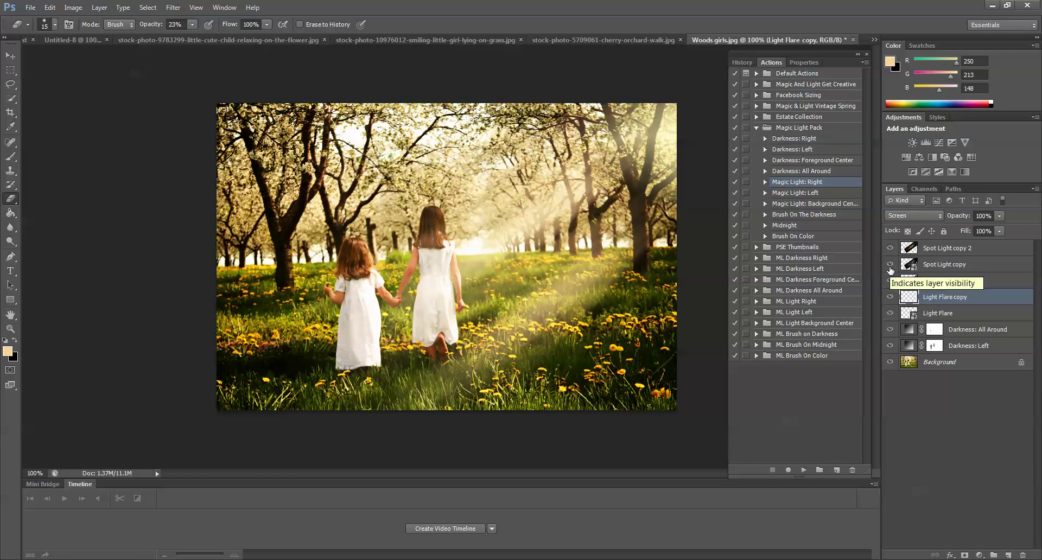
pyautogui.click(890, 264)
pyautogui.click(890, 264)
pyautogui.click(890, 281)
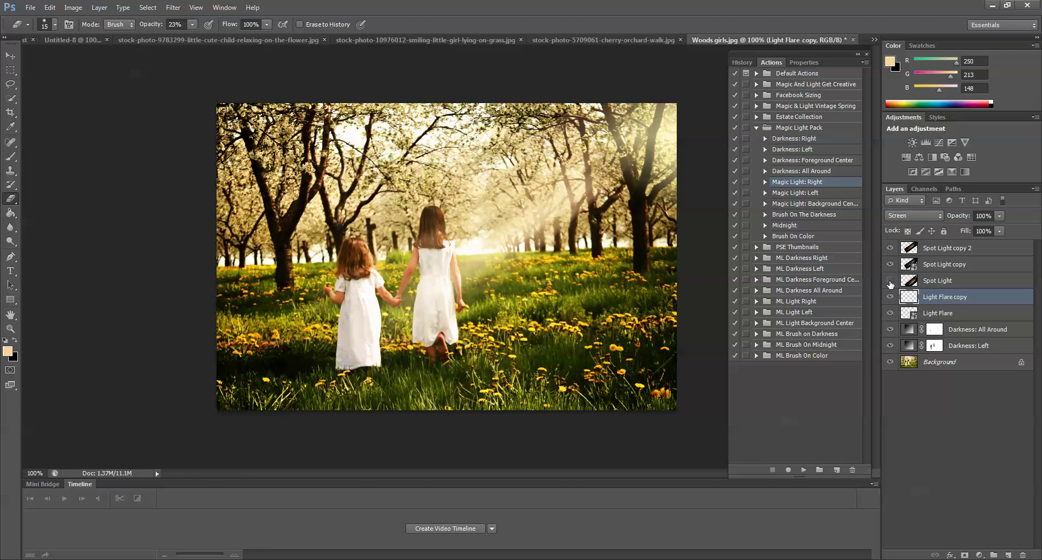
pyautogui.click(891, 281)
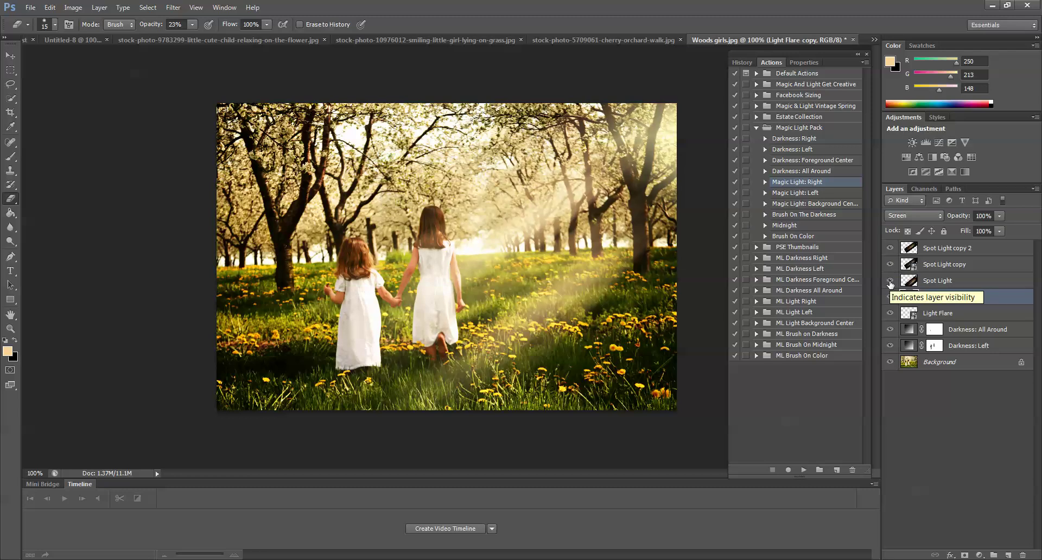
pyautogui.click(891, 248)
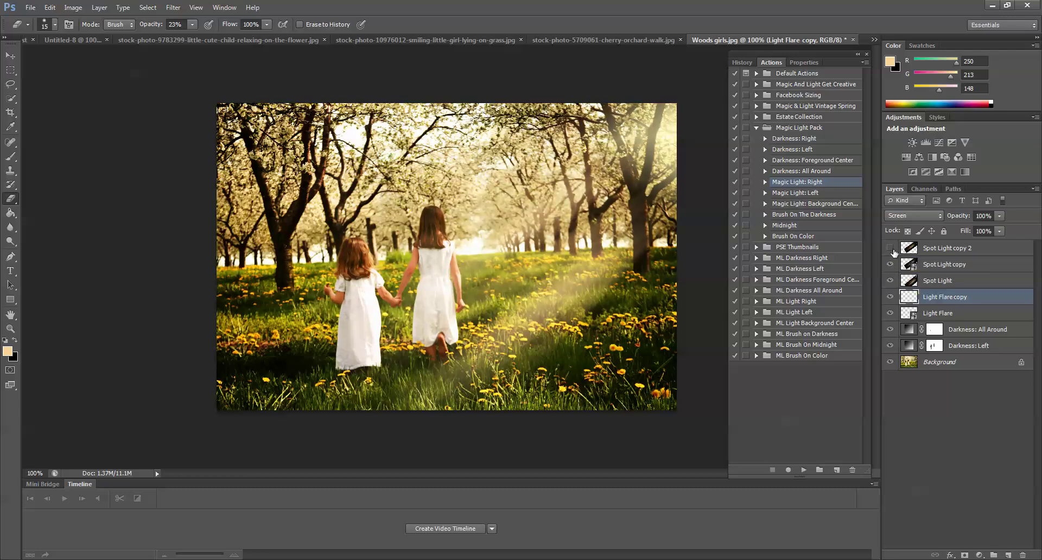
pyautogui.click(891, 248)
pyautogui.click(891, 265)
pyautogui.click(891, 265)
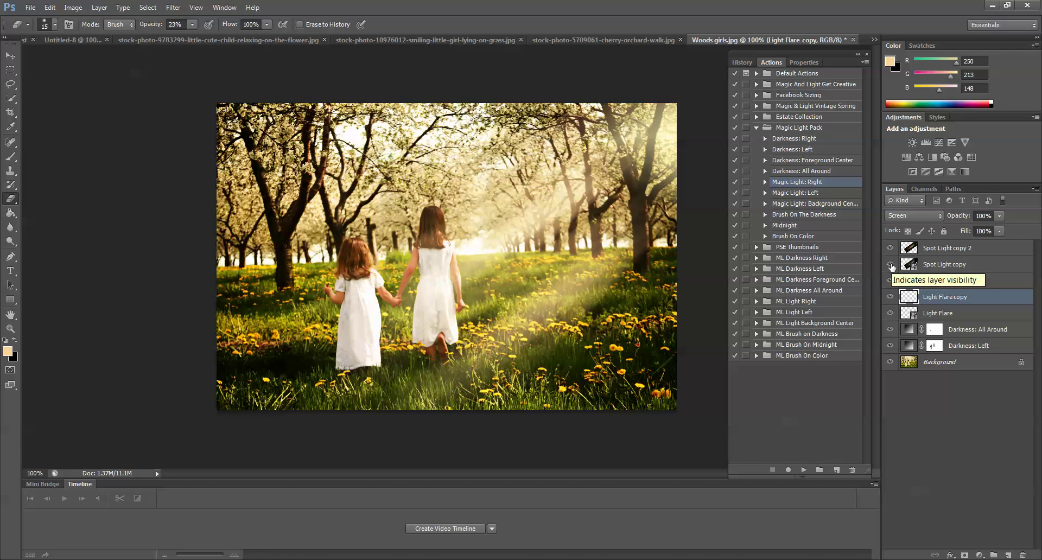
# Step: Place the Amber Light.png overlay above the Spot Light copy 2 layer
pyautogui.click(933, 252)
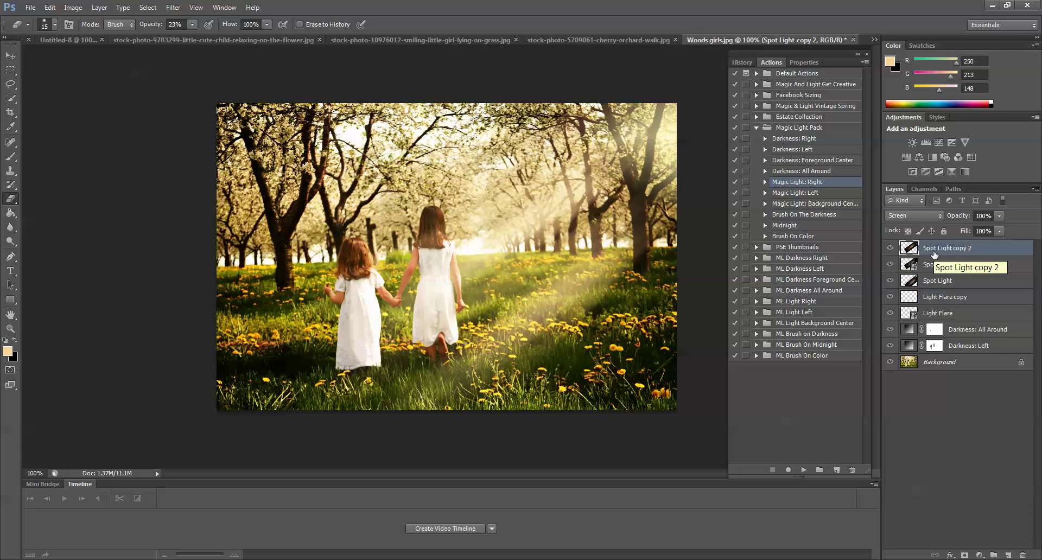
pyautogui.click(31, 8)
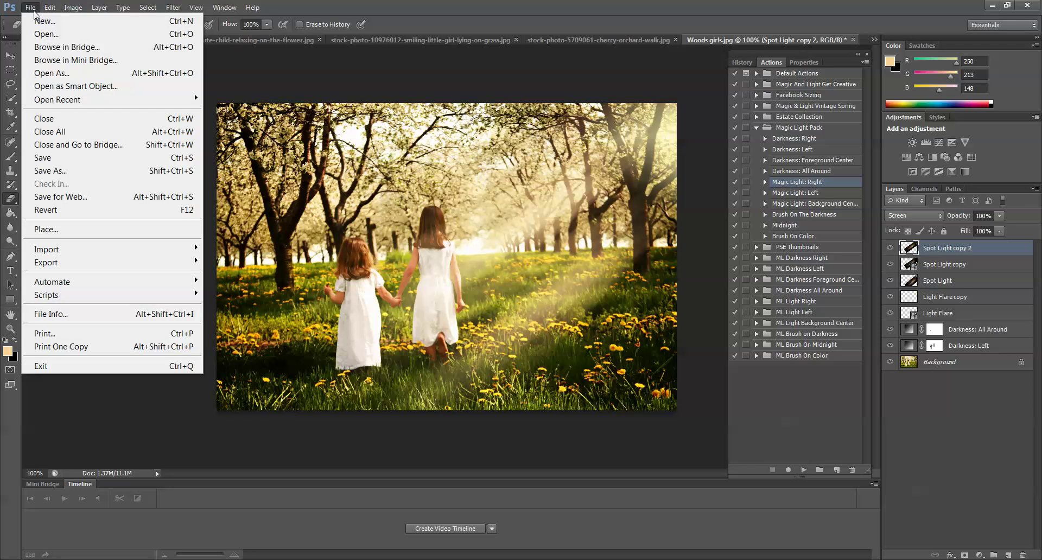
pyautogui.click(113, 230)
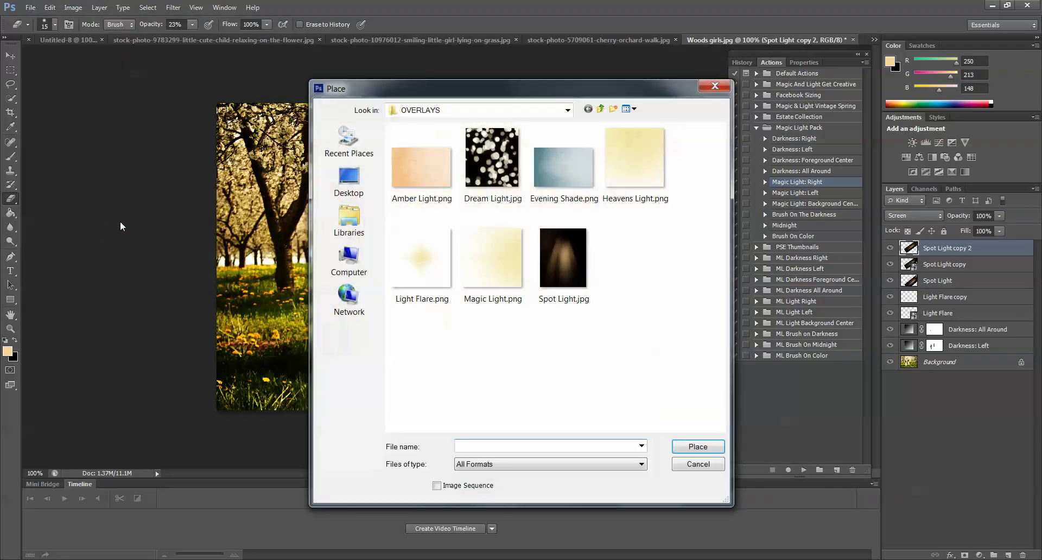
pyautogui.doubleClick(434, 179)
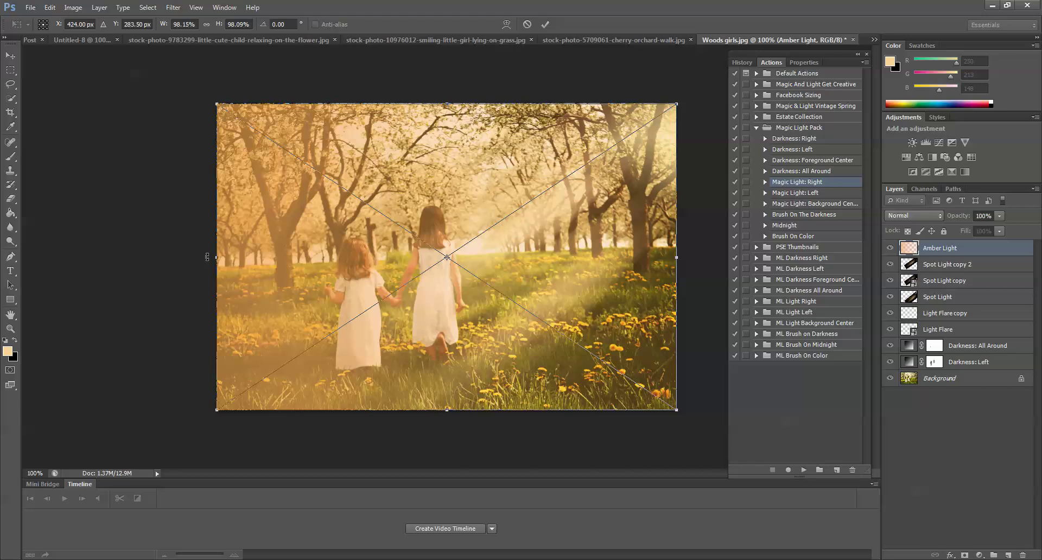
# Step: Rotate the Amber Light overlay to about 145° and stretch it to about 119% by 165%, covering the whole photo with amber from the upper-right corner
pyautogui.moveTo(207, 256); pyautogui.dragTo(208, 259)
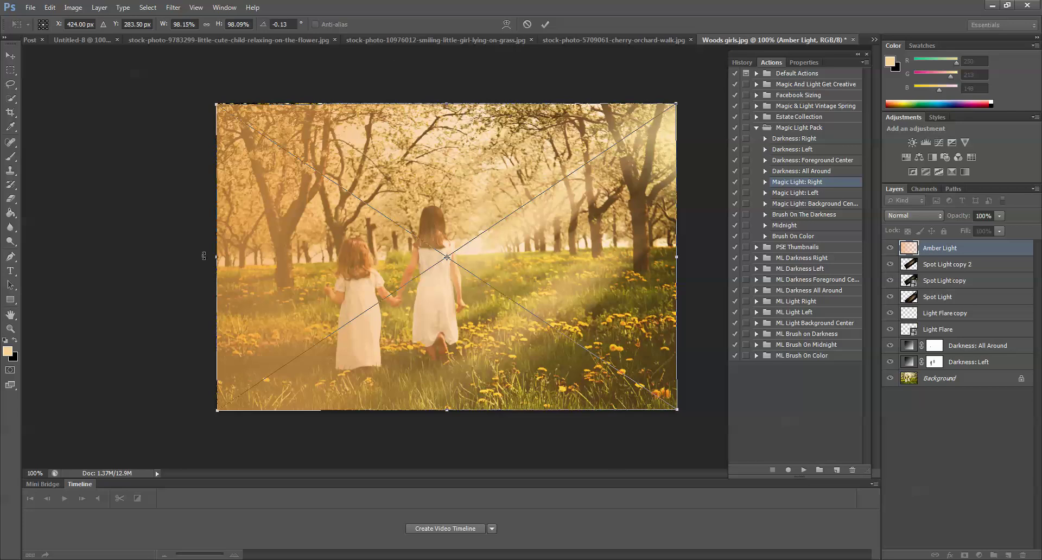
pyautogui.moveTo(205, 255); pyautogui.dragTo(676, 95)
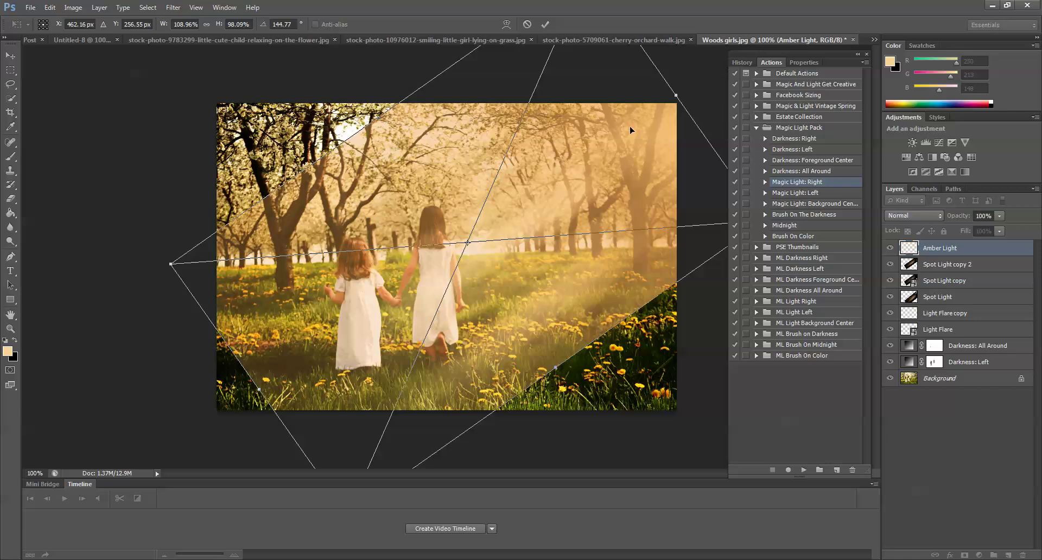
pyautogui.moveTo(260, 388); pyautogui.dragTo(221, 416)
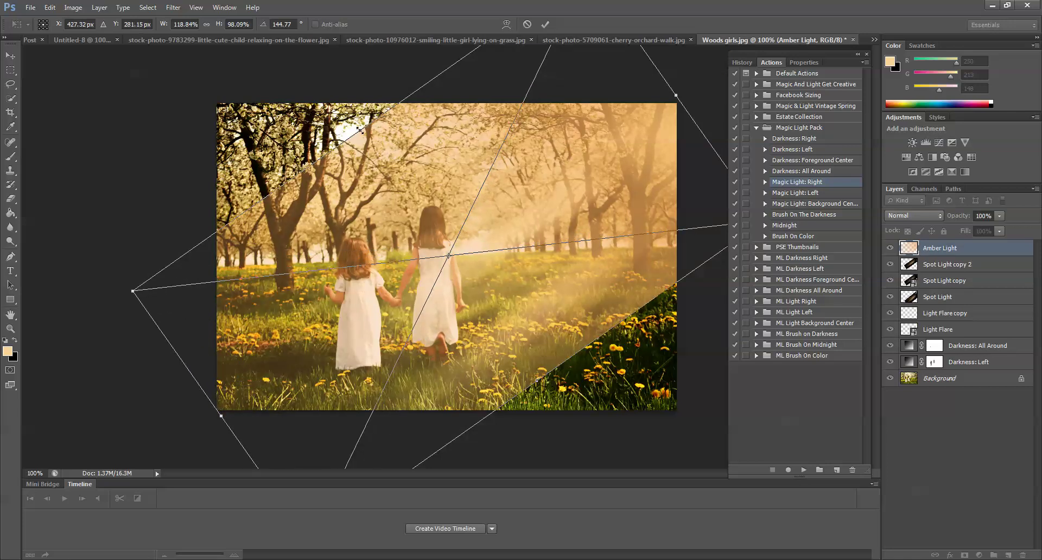
pyautogui.moveTo(359, 137); pyautogui.dragTo(248, 80)
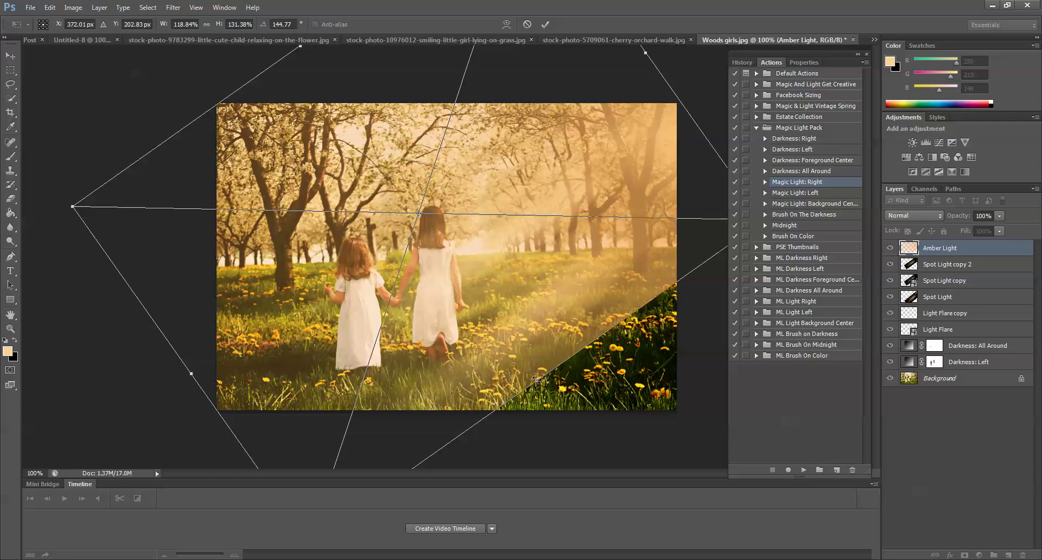
pyautogui.moveTo(538, 380); pyautogui.dragTo(650, 431)
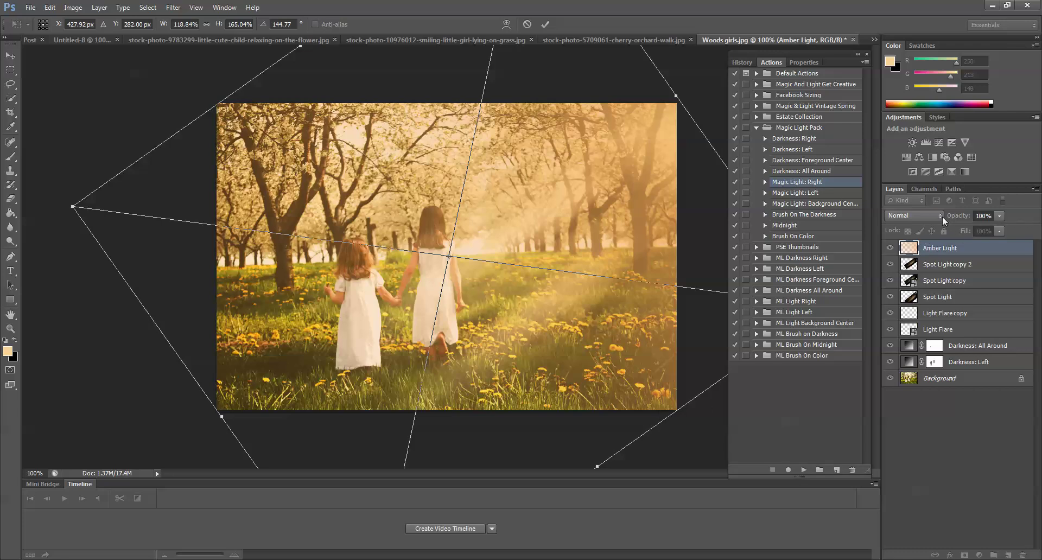
pyautogui.click(547, 24)
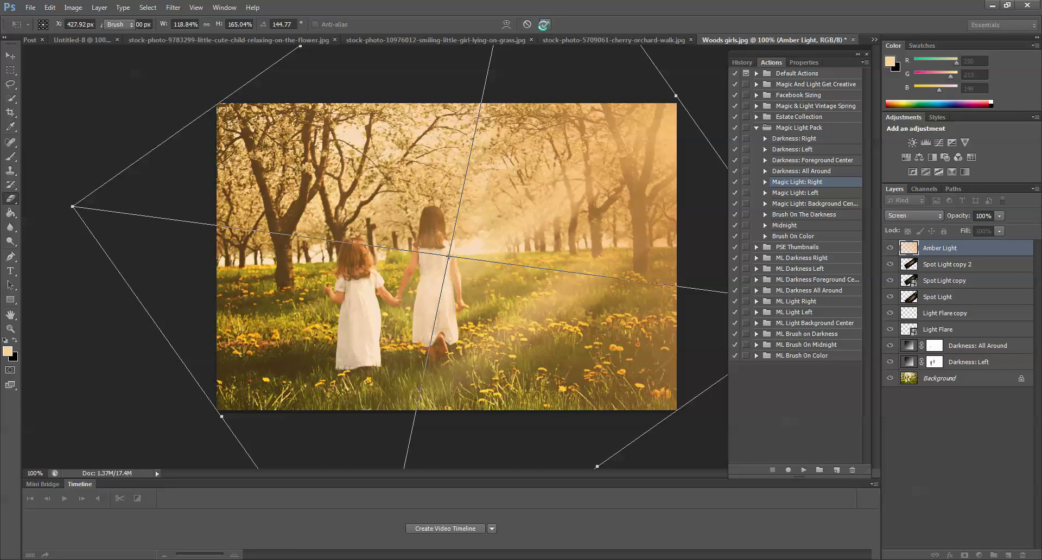
# Step: Set the Amber Light layer's blend mode to Soft Light and compare the photo with the layer off and on
pyautogui.click(940, 215)
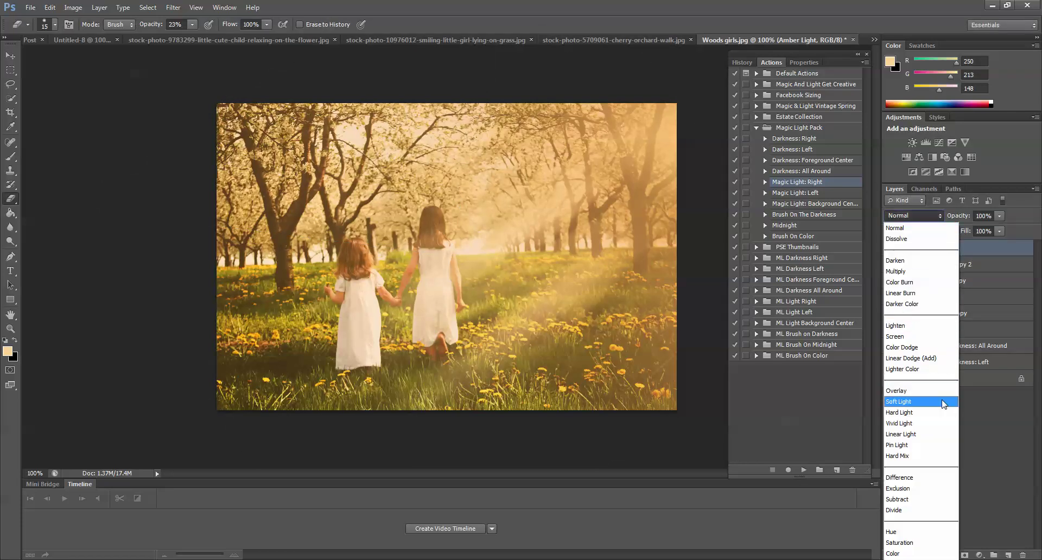
pyautogui.click(945, 404)
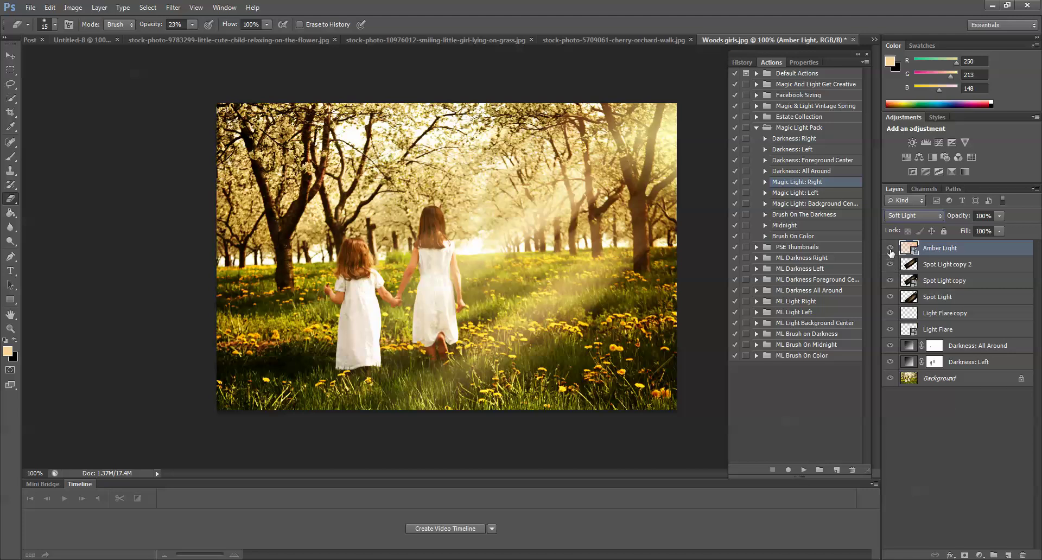
pyautogui.click(890, 249)
pyautogui.click(890, 250)
pyautogui.click(890, 250)
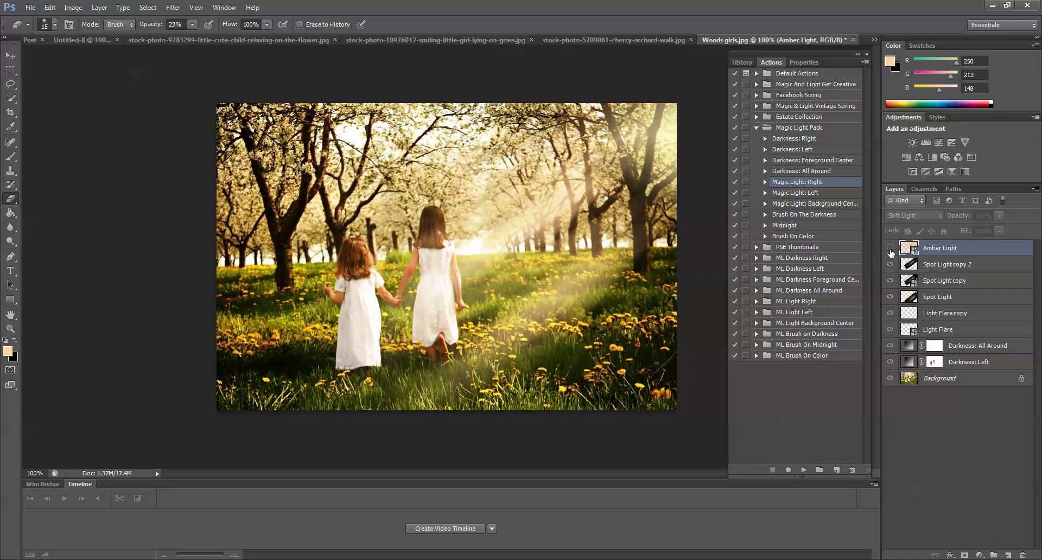
pyautogui.click(890, 250)
pyautogui.click(891, 250)
pyautogui.click(891, 250)
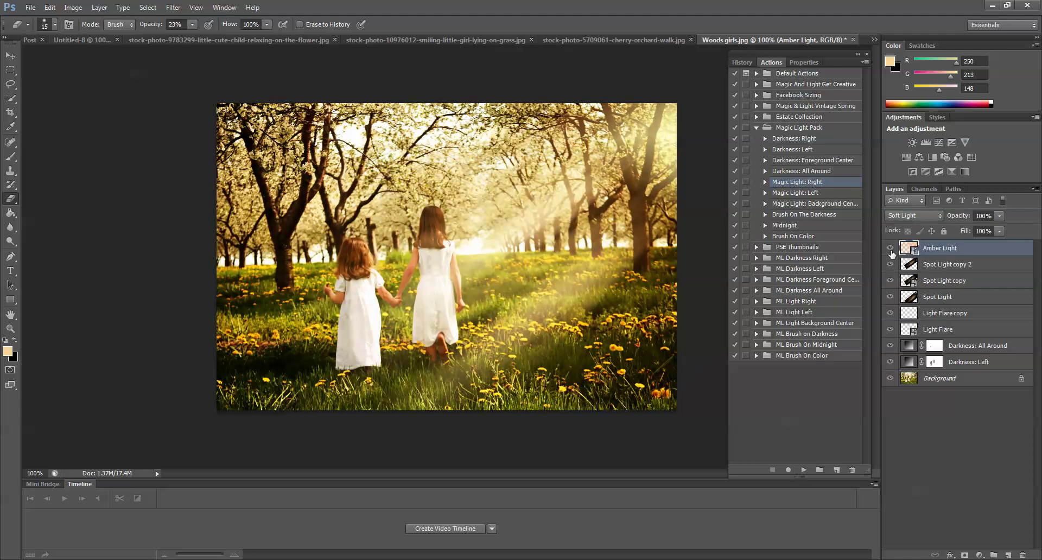
# Step: Change the Amber Light layer's blend mode to Overlay and toggle its visibility to judge the effect
pyautogui.click(940, 216)
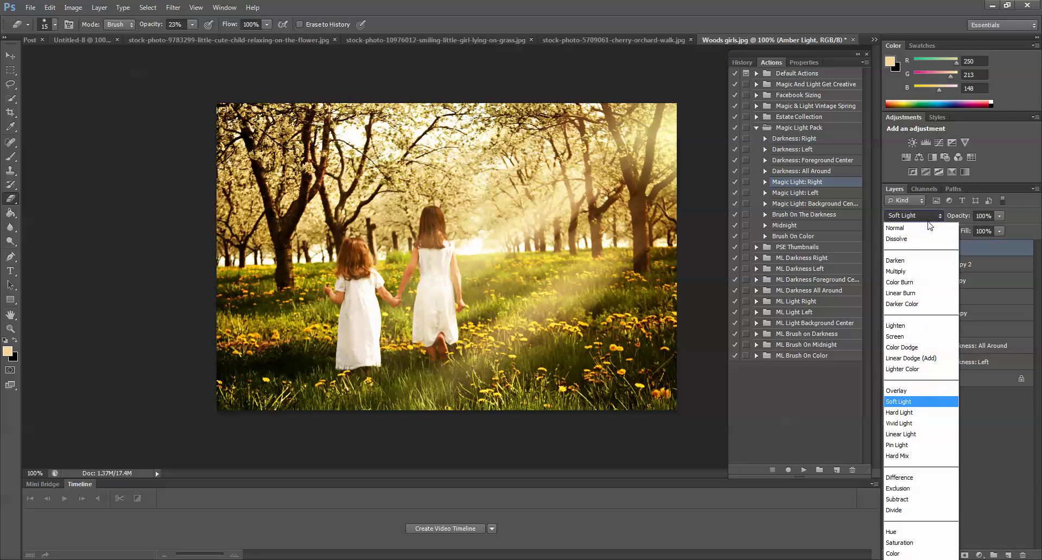
pyautogui.click(926, 391)
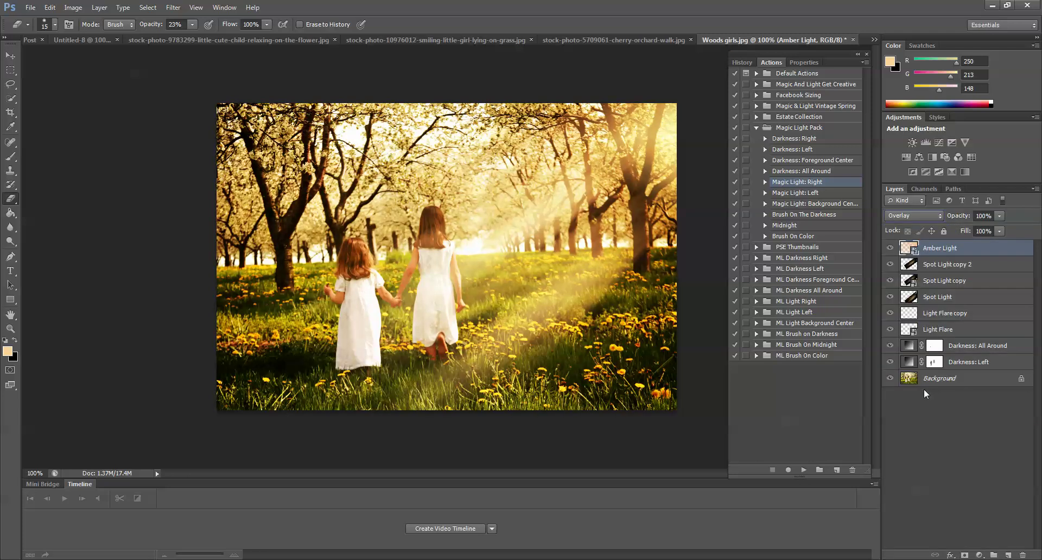
pyautogui.click(888, 249)
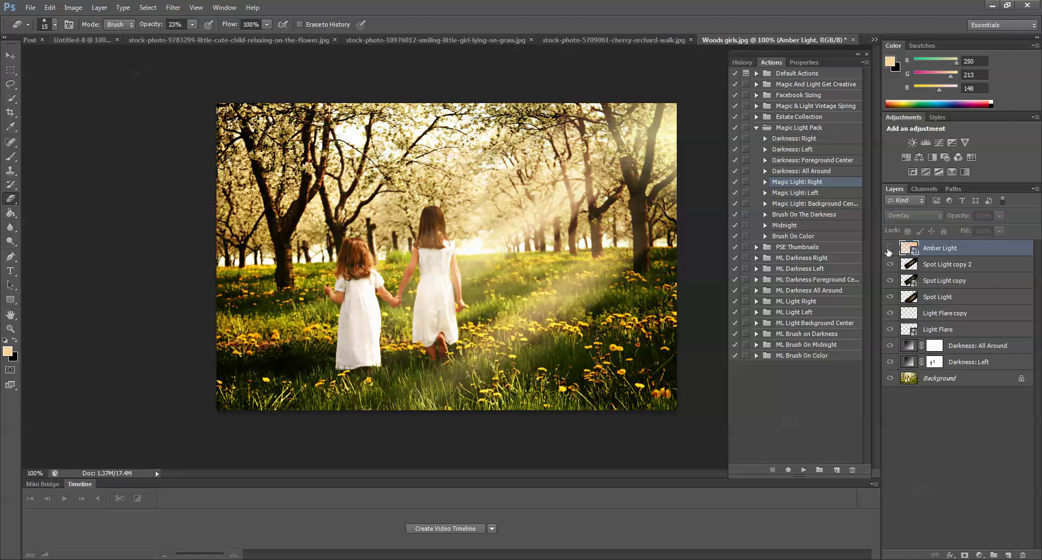
pyautogui.click(888, 250)
pyautogui.click(889, 249)
pyautogui.click(889, 249)
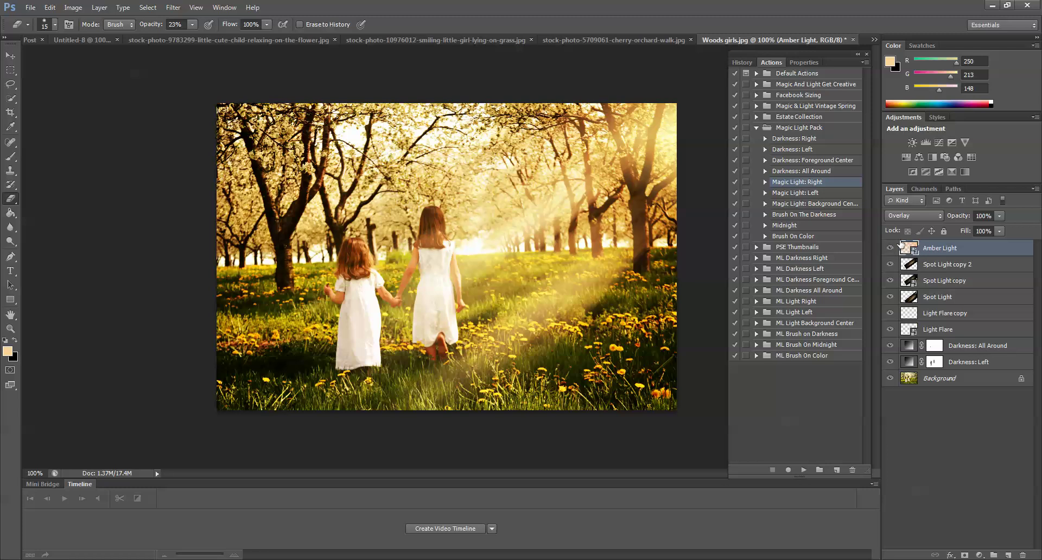
# Step: Try the Screen blend mode on the Amber Light layer, and return the layer to Overlay
pyautogui.click(941, 217)
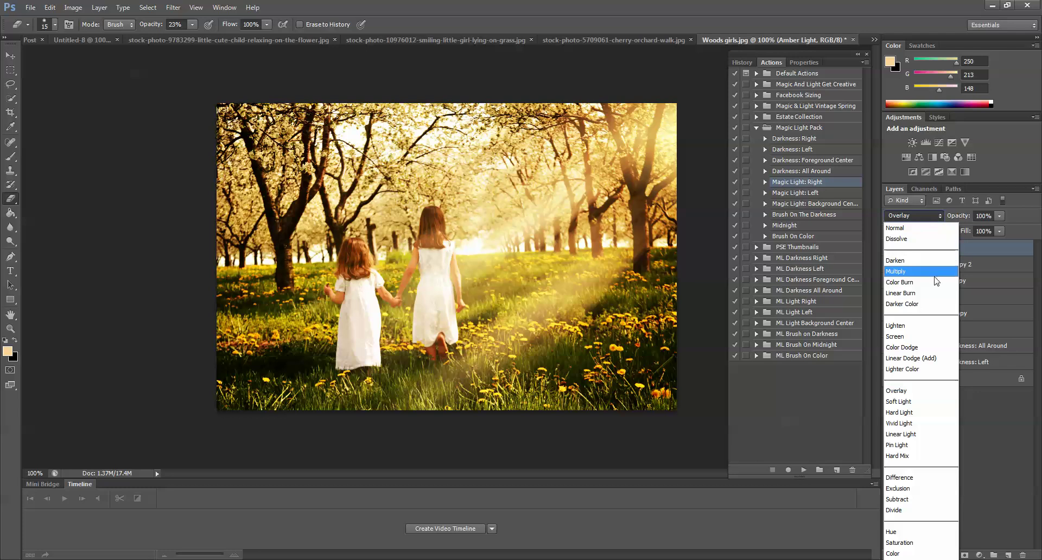
pyautogui.click(923, 338)
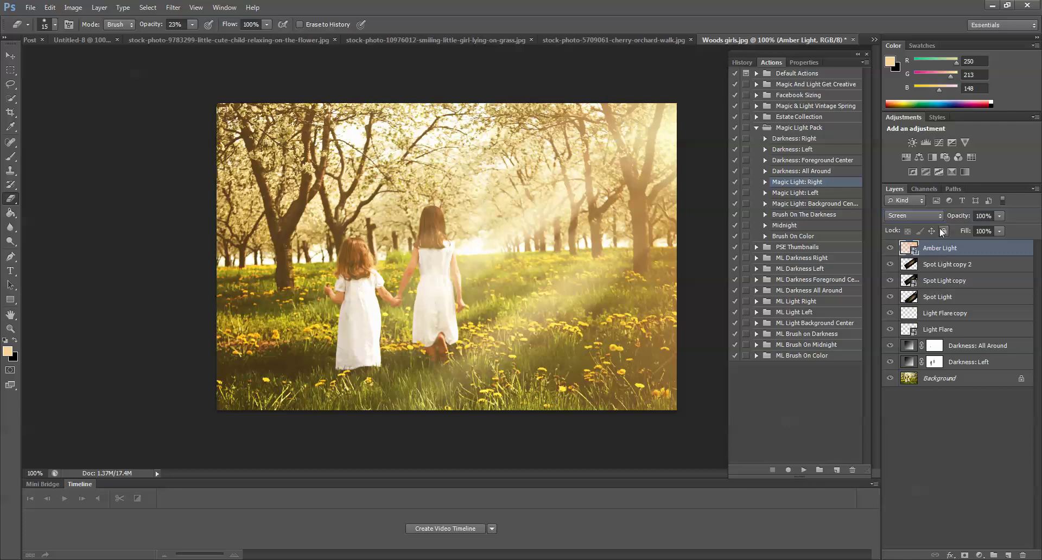
pyautogui.click(940, 217)
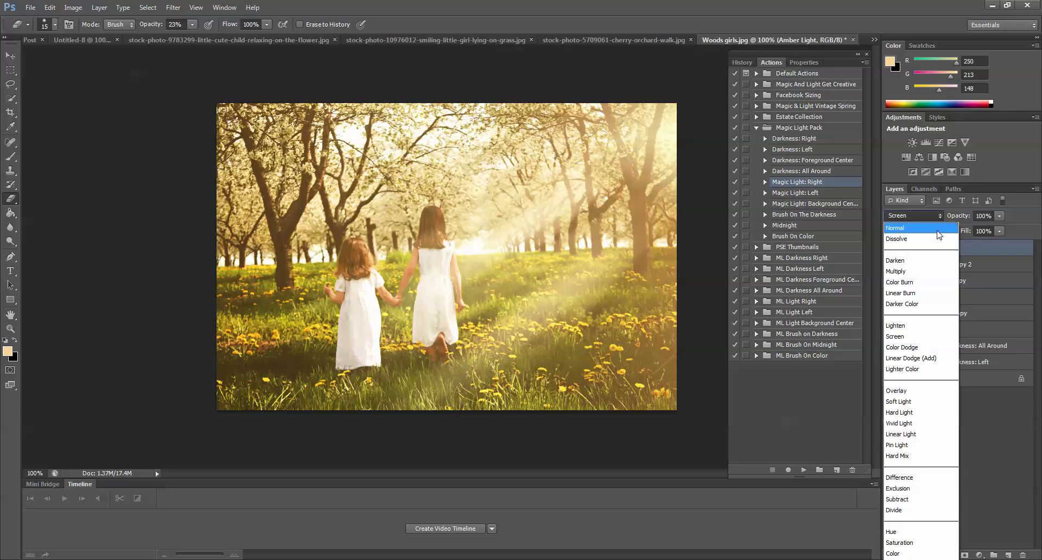
pyautogui.click(913, 390)
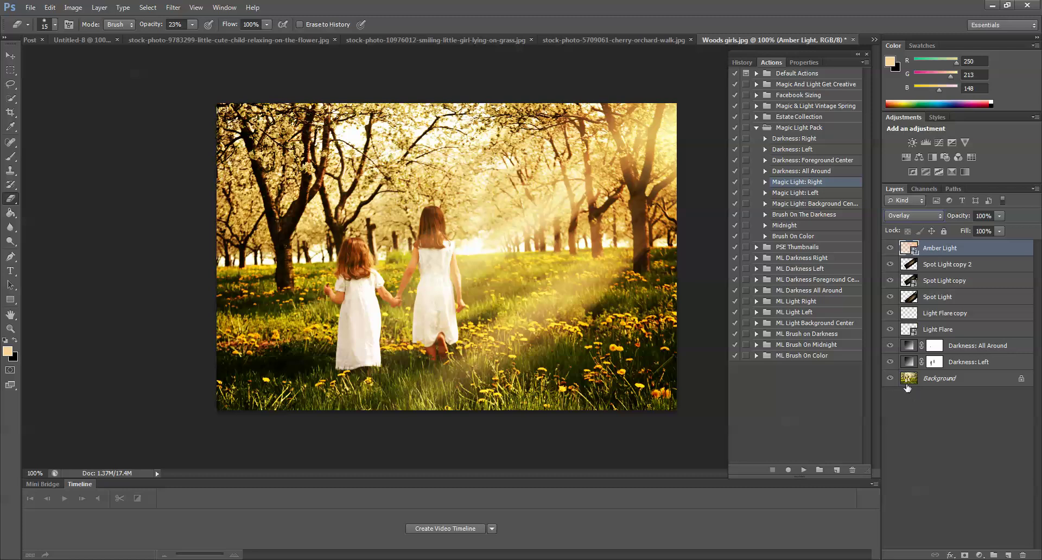
# Step: Hide and restore all layers above the Background to compare the original photo with the edit
pyautogui.keyDown('alt'); pyautogui.click(890, 379); pyautogui.keyUp('alt')
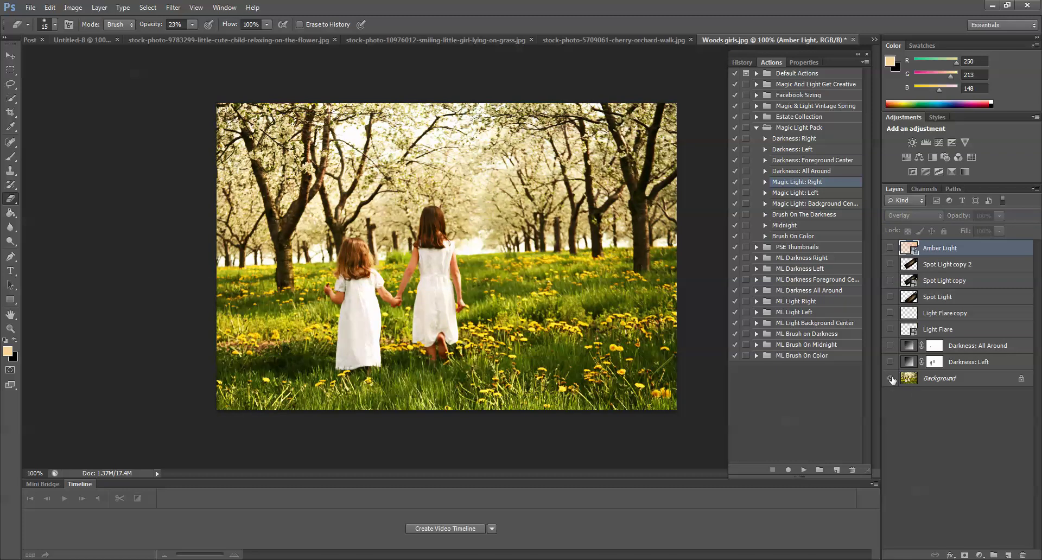
pyautogui.keyDown('alt'); pyautogui.click(891, 378); pyautogui.keyUp('alt')
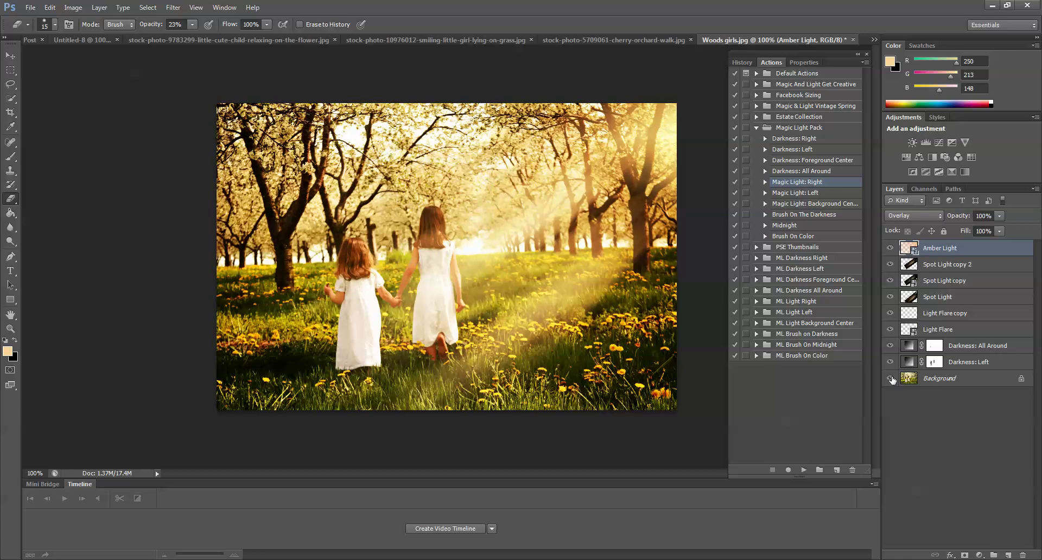